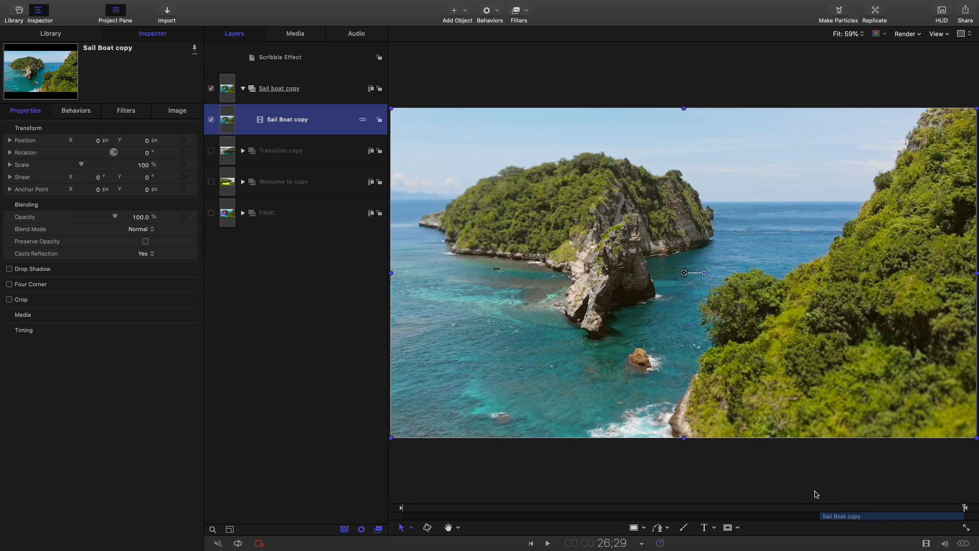
# Move the playhead to the first frame of the Sail Boat copy clip at 20;02 and select that clip's layer
pyautogui.moveTo(865, 516); pyautogui.dragTo(823, 512)
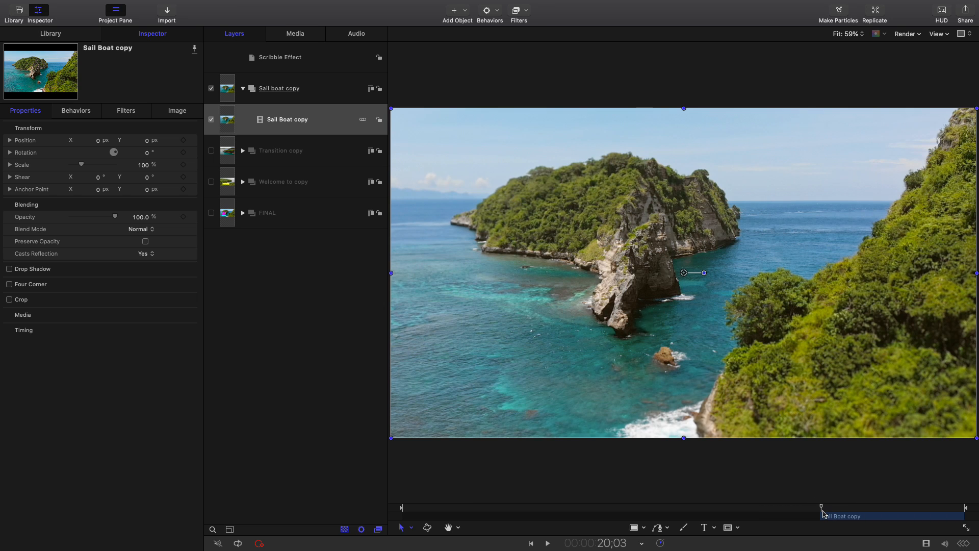
pyautogui.press('Left')
pyautogui.press('Right')
pyautogui.click(341, 113)
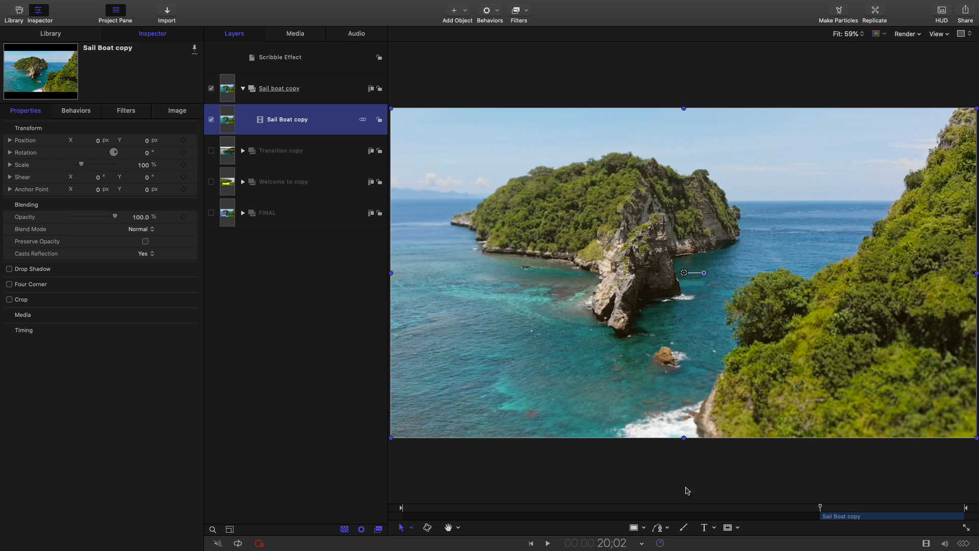
# Activate the Paint Stroke tool and display its HUD over the empty area of the layers list
pyautogui.click(684, 529)
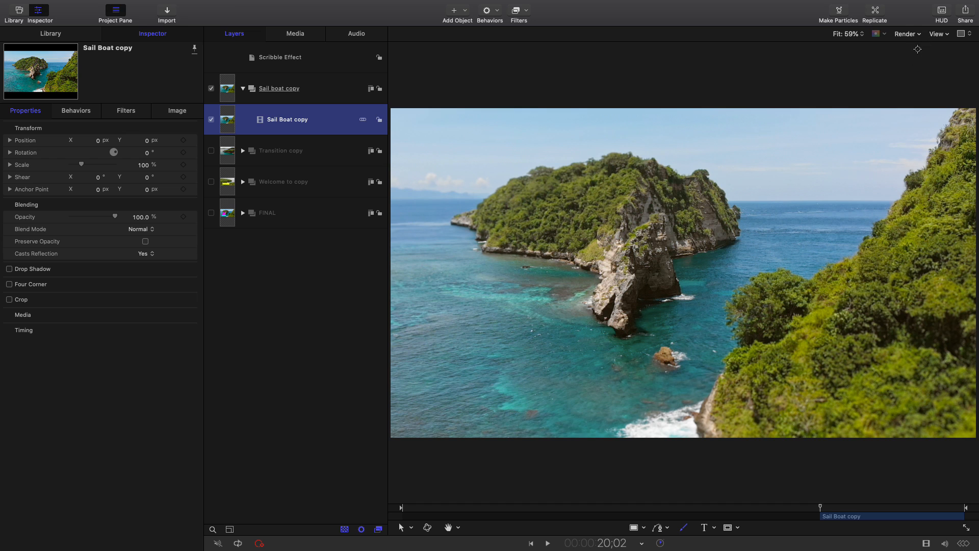
pyautogui.click(942, 12)
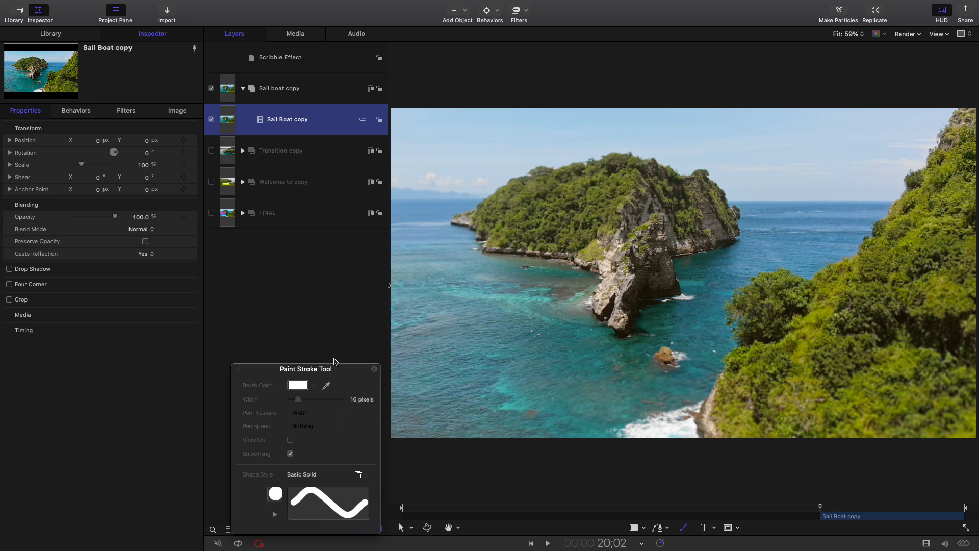
pyautogui.moveTo(339, 368); pyautogui.dragTo(326, 281)
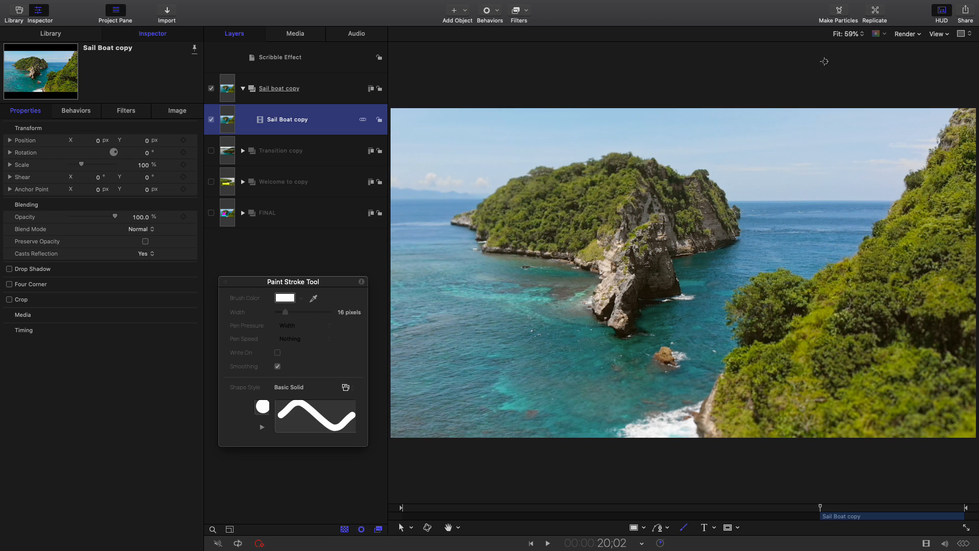
# Set the canvas zoom to 100% and pan to the open water beside the rocky island
pyautogui.click(849, 34)
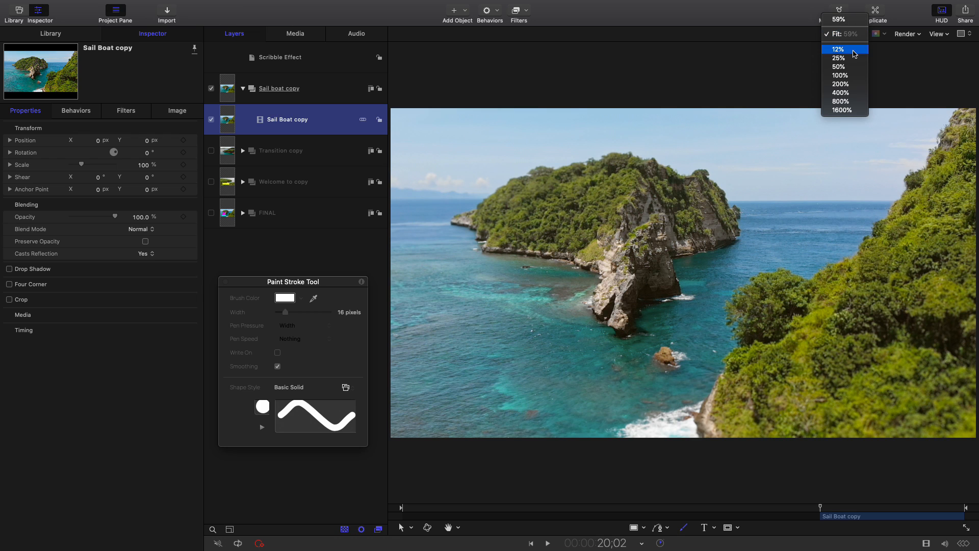
pyautogui.click(860, 78)
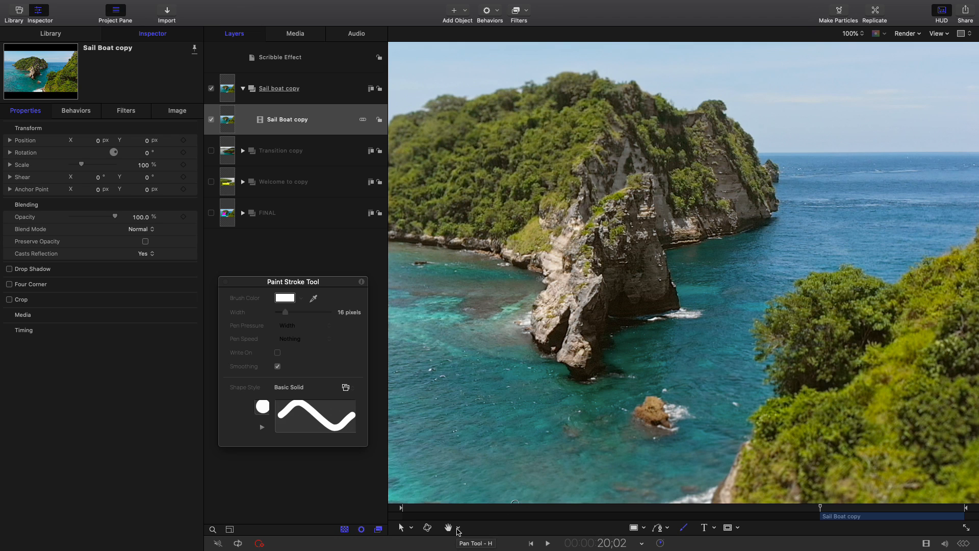
pyautogui.click(457, 530)
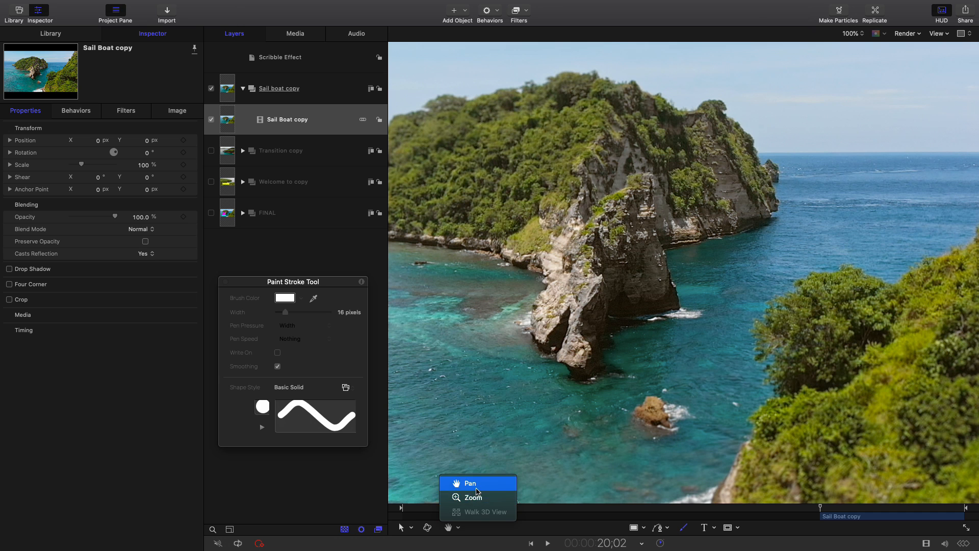
pyautogui.click(461, 483)
pyautogui.moveTo(480, 407); pyautogui.dragTo(731, 323)
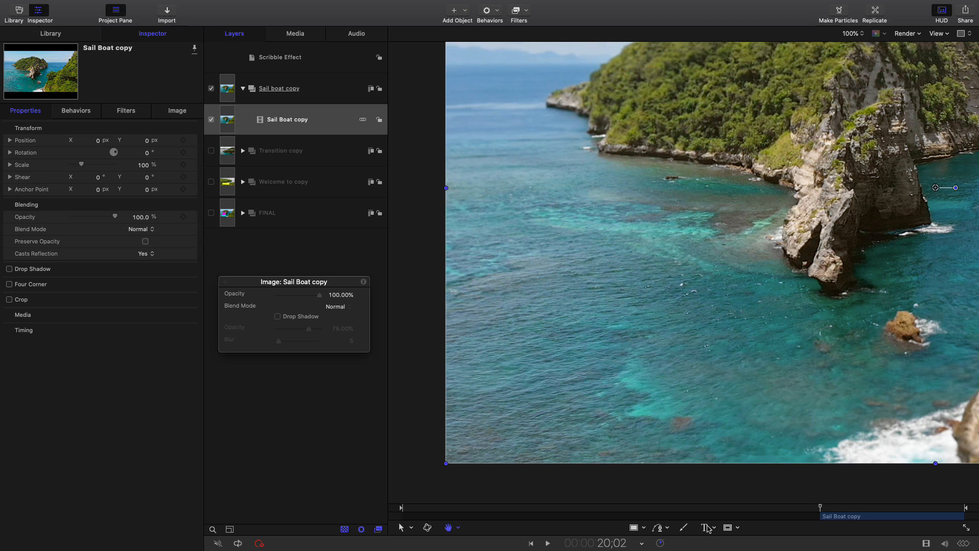
# Reactivate the Paint Stroke tool, open the brush color palette, and set the brush width to 18 pixels
pyautogui.click(686, 528)
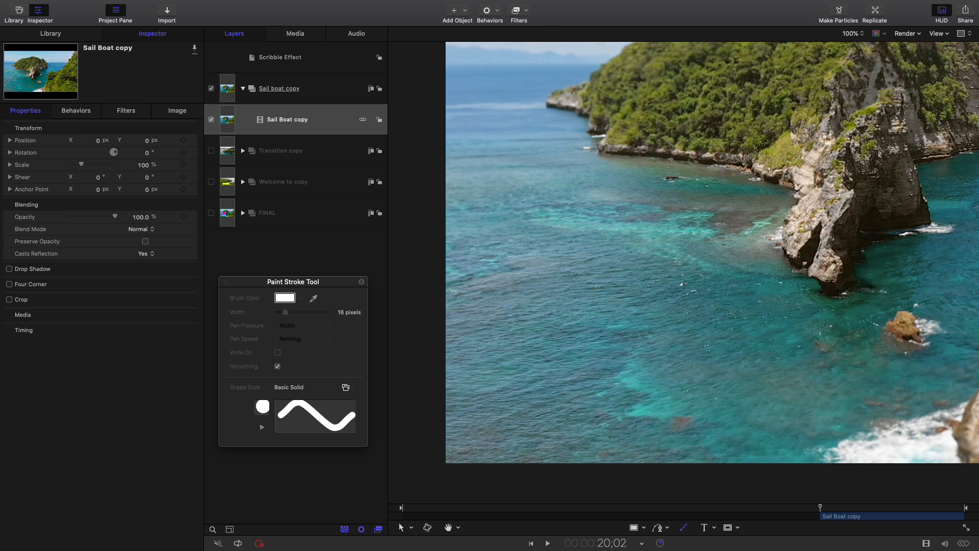
pyautogui.moveTo(688, 212)
pyautogui.mouseDown()
pyautogui.moveTo(257, 81)
pyautogui.moveTo(154, 123)
pyautogui.mouseUp()
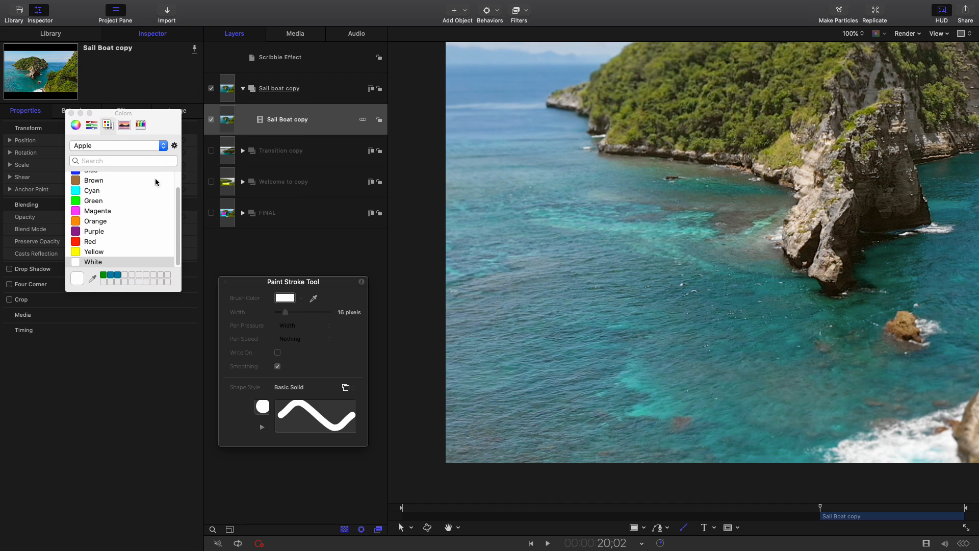
pyautogui.moveTo(166, 115); pyautogui.dragTo(173, 133)
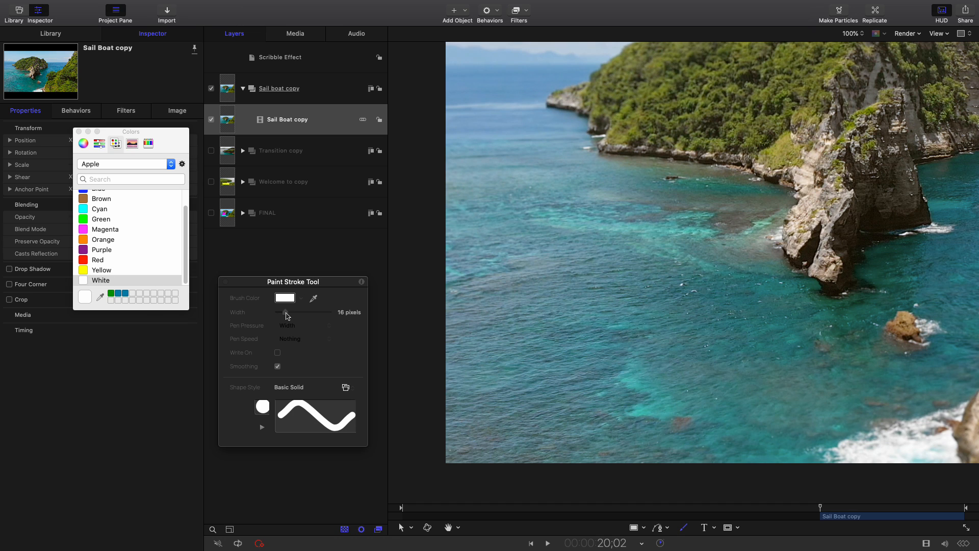
pyautogui.moveTo(285, 312); pyautogui.dragTo(288, 314)
# Paint a short white test wave on the water and delete that stroke
pyautogui.moveTo(615, 307)
pyautogui.mouseDown()
pyautogui.moveTo(707, 324)
pyautogui.moveTo(734, 317)
pyautogui.mouseUp()
pyautogui.moveTo(604, 293); pyautogui.dragTo(535, 307)
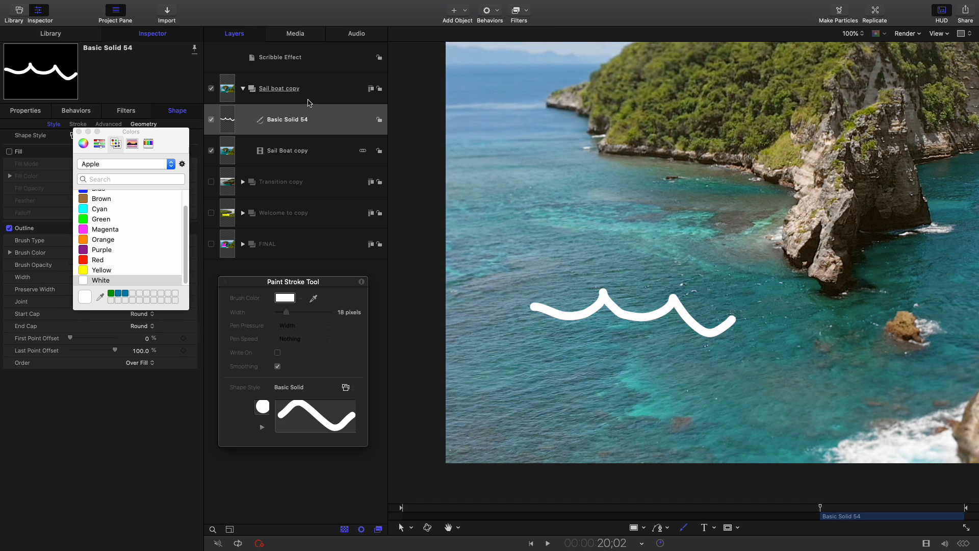
pyautogui.rightClick(334, 120)
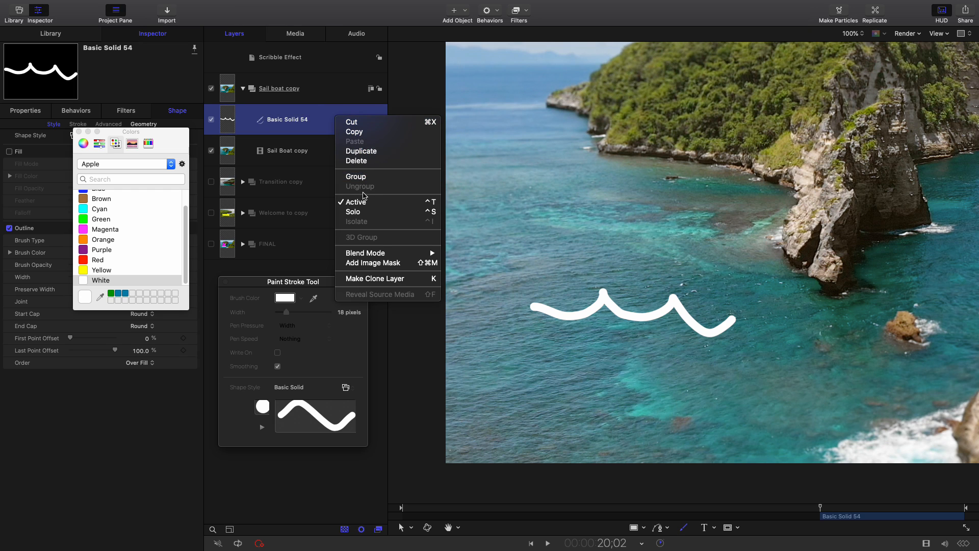
pyautogui.click(351, 161)
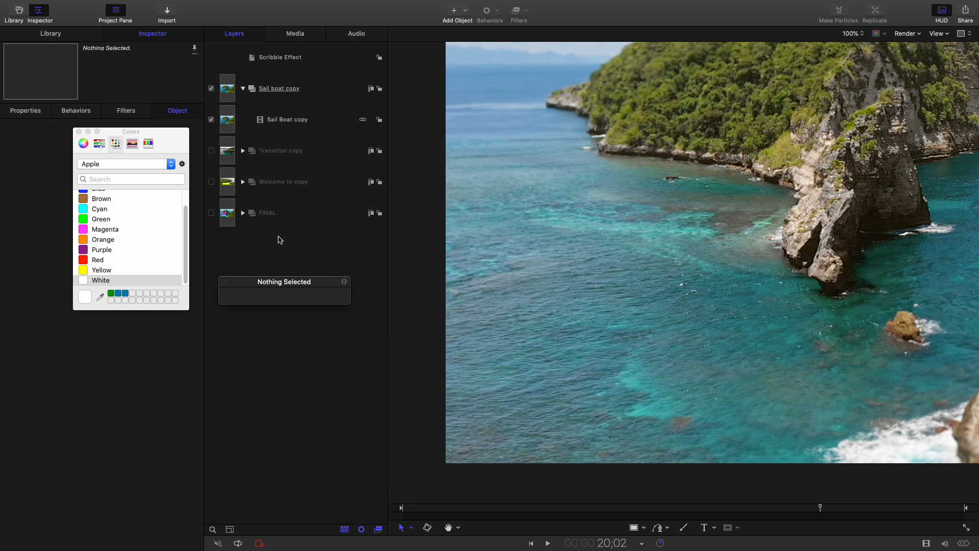
# With the Sail Boat copy clip selected, set the paint brush width to 15 pixels and paint a long wavy line across the water
pyautogui.click(332, 123)
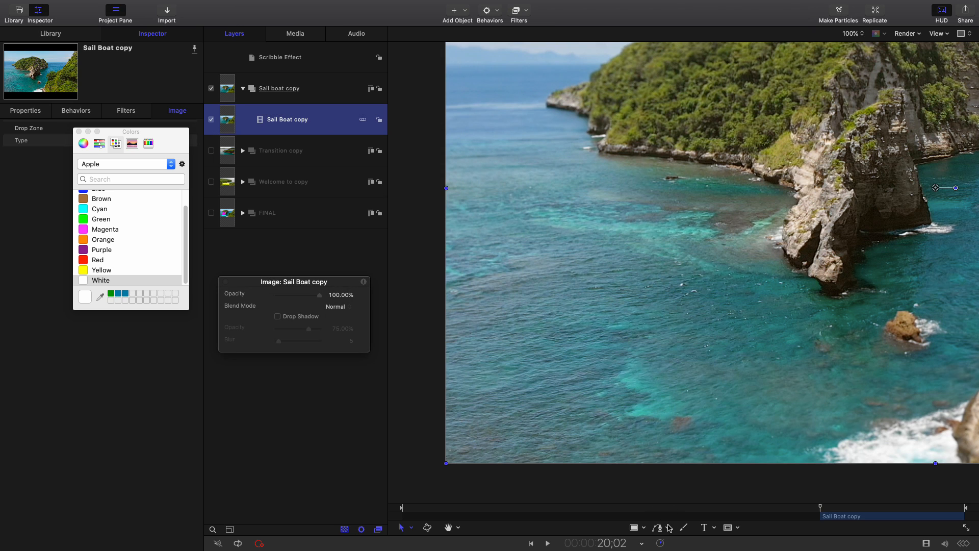
pyautogui.click(683, 529)
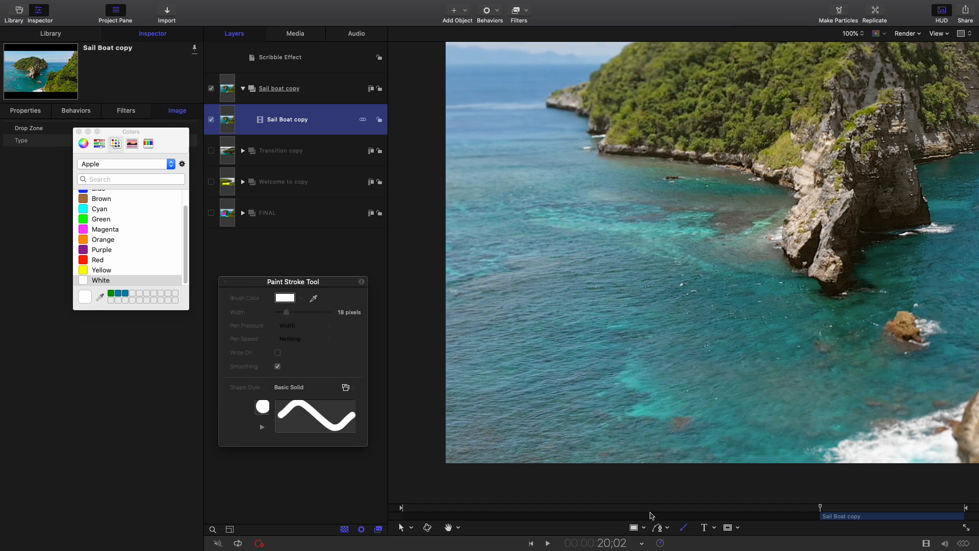
pyautogui.moveTo(290, 314); pyautogui.dragTo(285, 313)
pyautogui.doubleClick(336, 120)
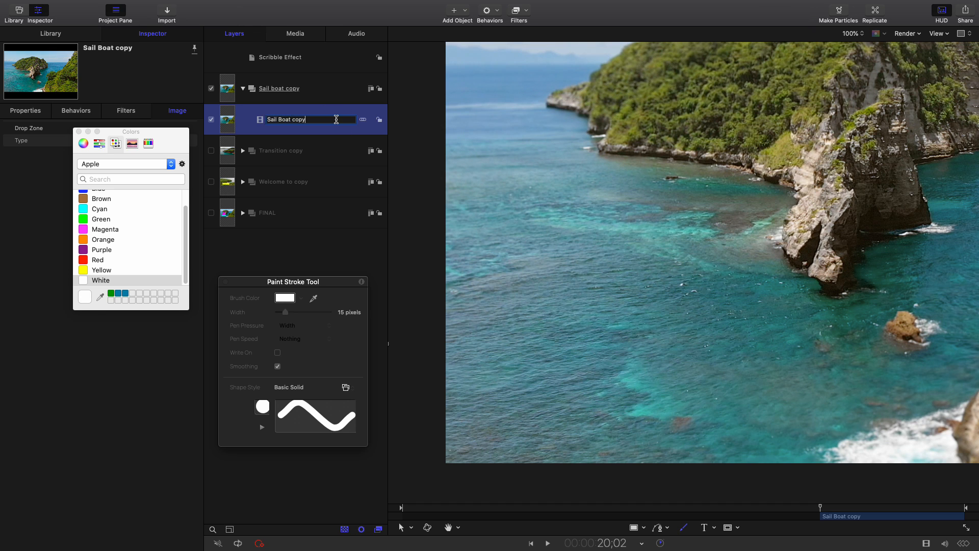
pyautogui.press('Return')
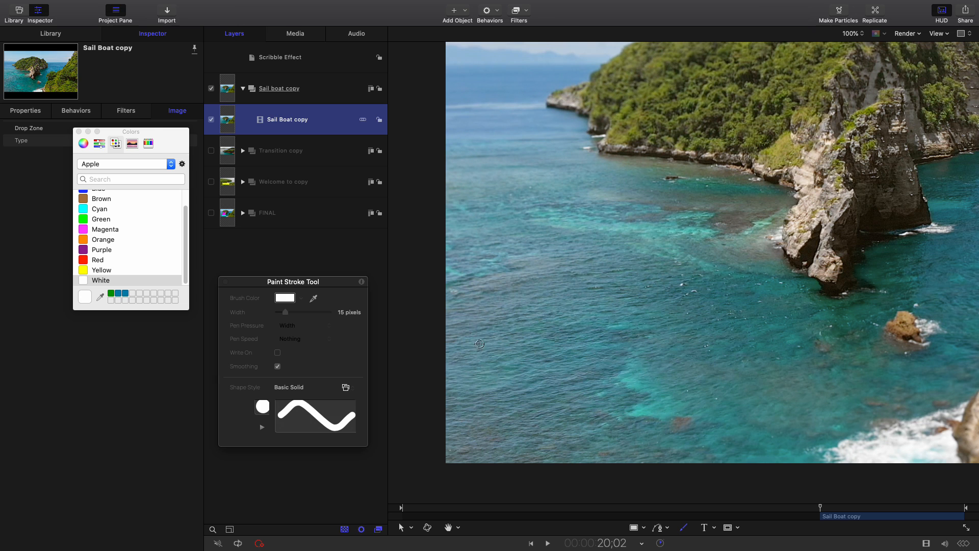
pyautogui.click(479, 353)
pyautogui.moveTo(478, 352)
pyautogui.mouseDown()
pyautogui.moveTo(501, 330)
pyautogui.moveTo(545, 345)
pyautogui.moveTo(573, 327)
pyautogui.moveTo(619, 338)
pyautogui.moveTo(629, 325)
pyautogui.moveTo(659, 340)
pyautogui.moveTo(688, 325)
pyautogui.moveTo(699, 334)
pyautogui.moveTo(728, 332)
pyautogui.moveTo(738, 320)
pyautogui.moveTo(773, 335)
pyautogui.mouseUp()
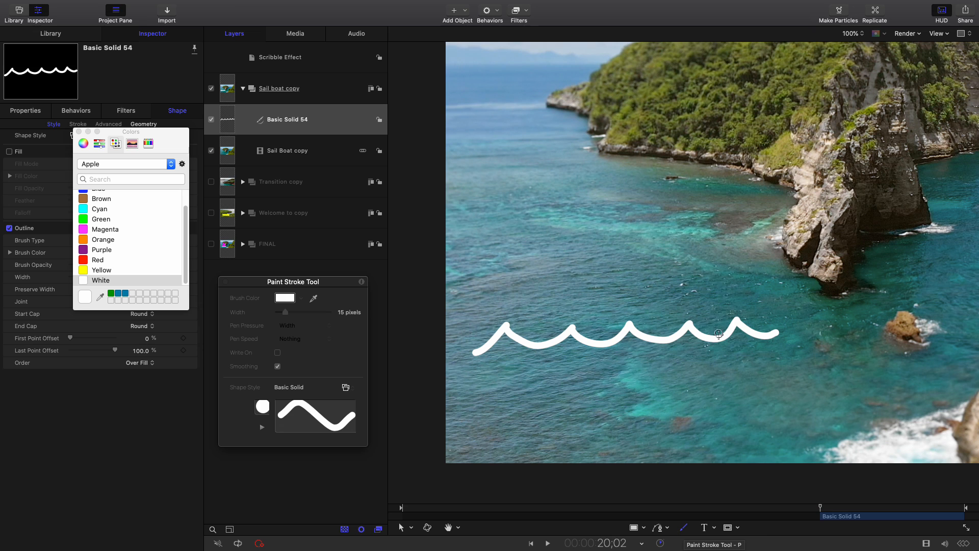
# Paint a sailboat above the waves in separate strokes: hull, mast, two triangular sails, a small cabin and a round porthole
pyautogui.moveTo(717, 336)
pyautogui.mouseDown()
pyautogui.moveTo(730, 286)
pyautogui.moveTo(673, 284)
pyautogui.moveTo(527, 301)
pyautogui.moveTo(532, 344)
pyautogui.mouseUp()
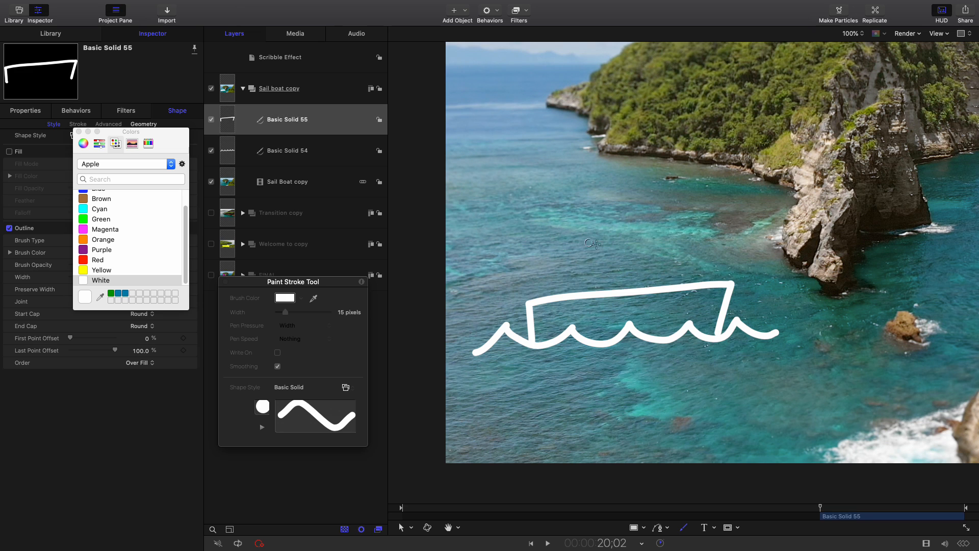
pyautogui.moveTo(629, 289)
pyautogui.mouseDown()
pyautogui.moveTo(615, 75)
pyautogui.moveTo(706, 170)
pyautogui.moveTo(719, 218)
pyautogui.moveTo(631, 244)
pyautogui.mouseUp()
pyautogui.moveTo(612, 76)
pyautogui.mouseDown()
pyautogui.moveTo(546, 207)
pyautogui.moveTo(627, 220)
pyautogui.mouseUp()
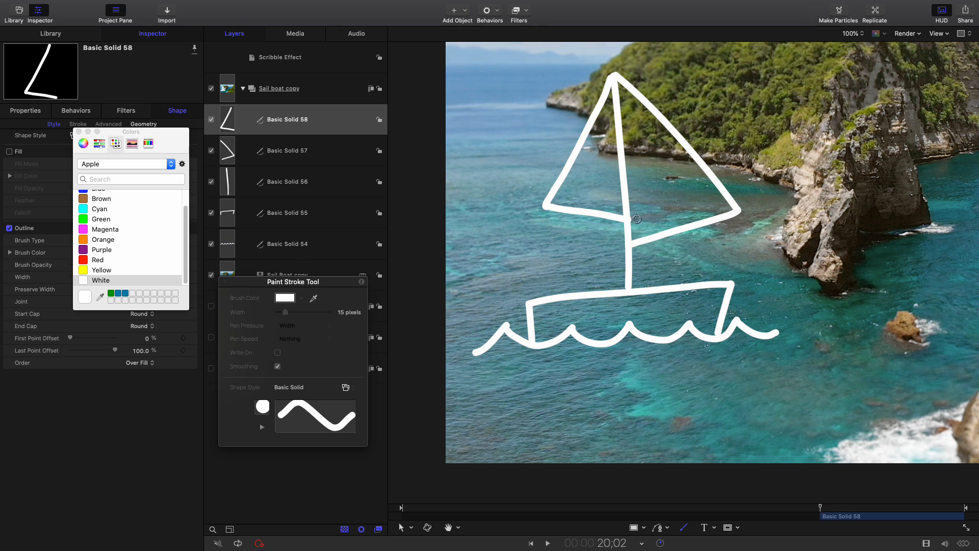
pyautogui.moveTo(698, 280)
pyautogui.mouseDown()
pyautogui.moveTo(682, 271)
pyautogui.moveTo(625, 288)
pyautogui.mouseUp()
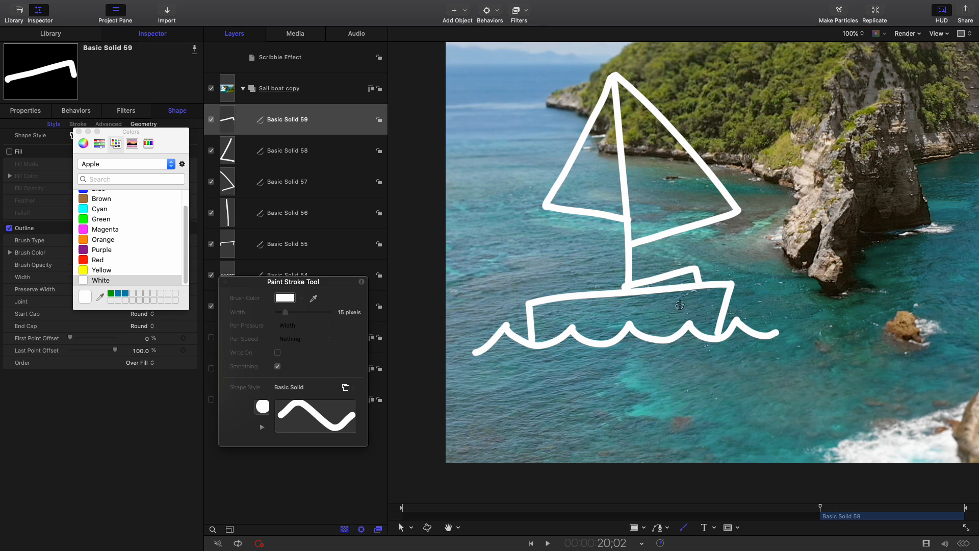
pyautogui.moveTo(700, 308)
pyautogui.mouseDown()
pyautogui.moveTo(689, 301)
pyautogui.moveTo(700, 308)
pyautogui.mouseUp()
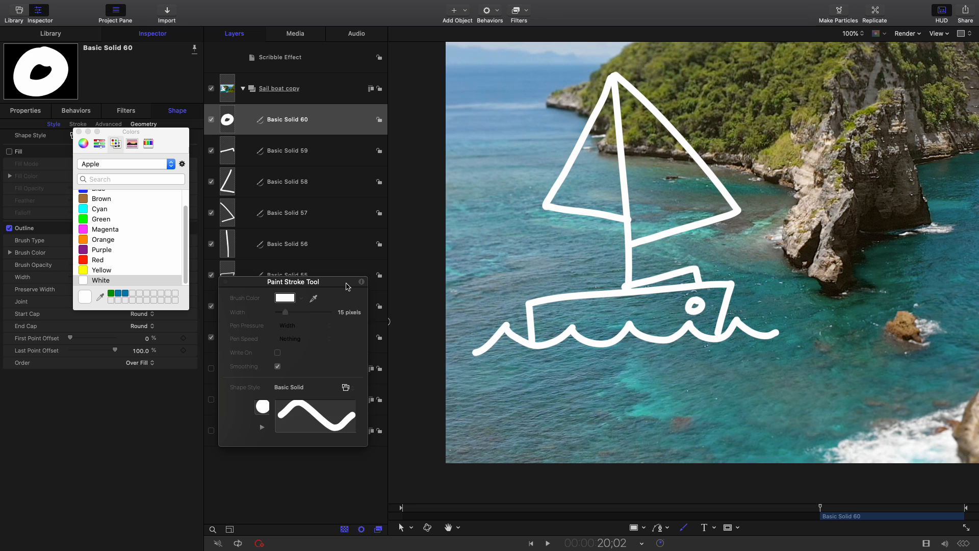
# Clear the HUD off the layers list and step through the stroke layers from the cabin down to the wave stroke
pyautogui.moveTo(346, 287); pyautogui.dragTo(144, 287)
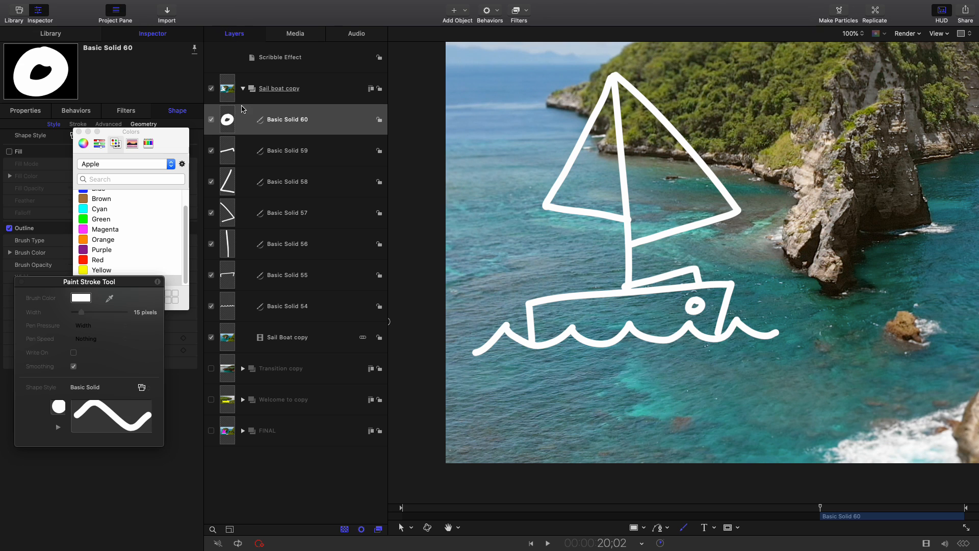
pyautogui.click(309, 148)
pyautogui.click(317, 183)
pyautogui.click(327, 214)
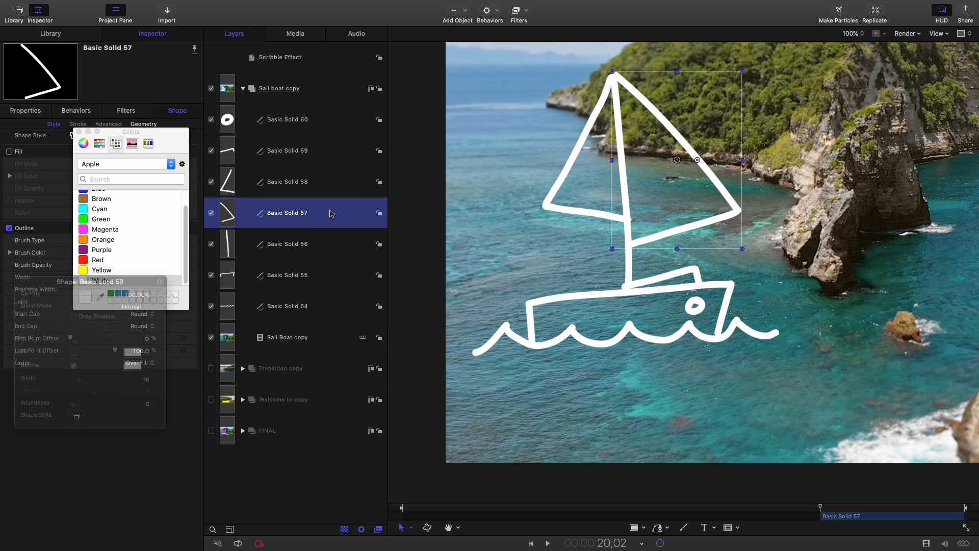
pyautogui.click(329, 248)
pyautogui.click(337, 301)
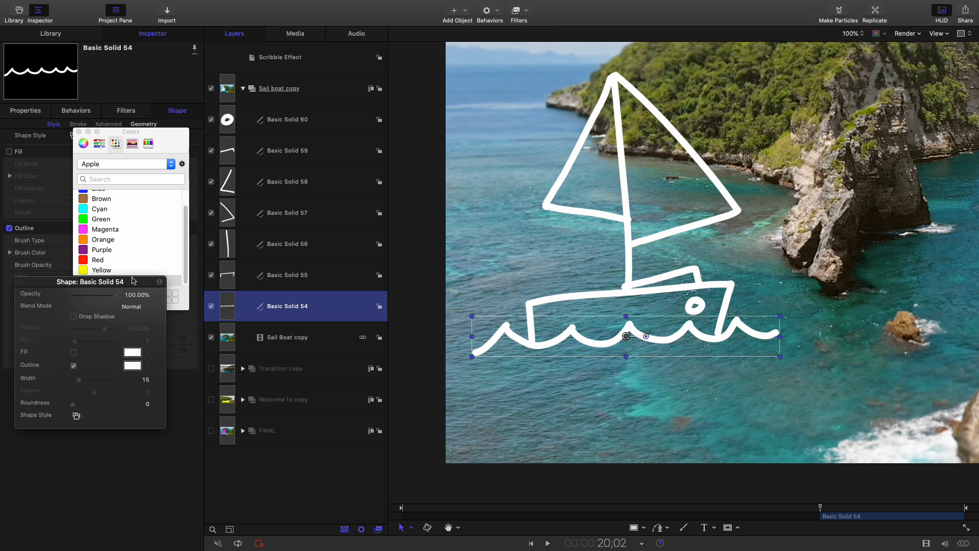
# Set the outline color of the wave stroke to Cyan
pyautogui.moveTo(135, 282); pyautogui.dragTo(341, 353)
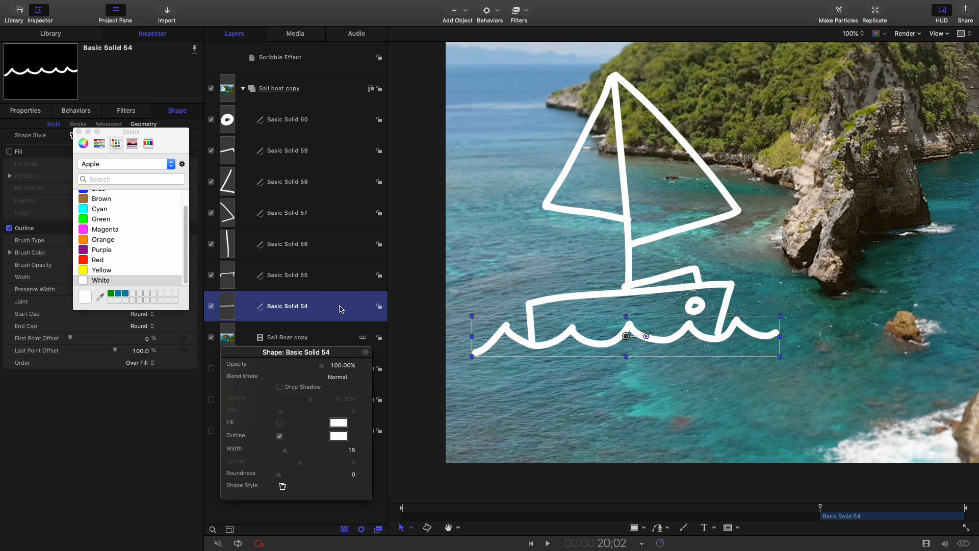
pyautogui.moveTo(342, 353); pyautogui.dragTo(335, 230)
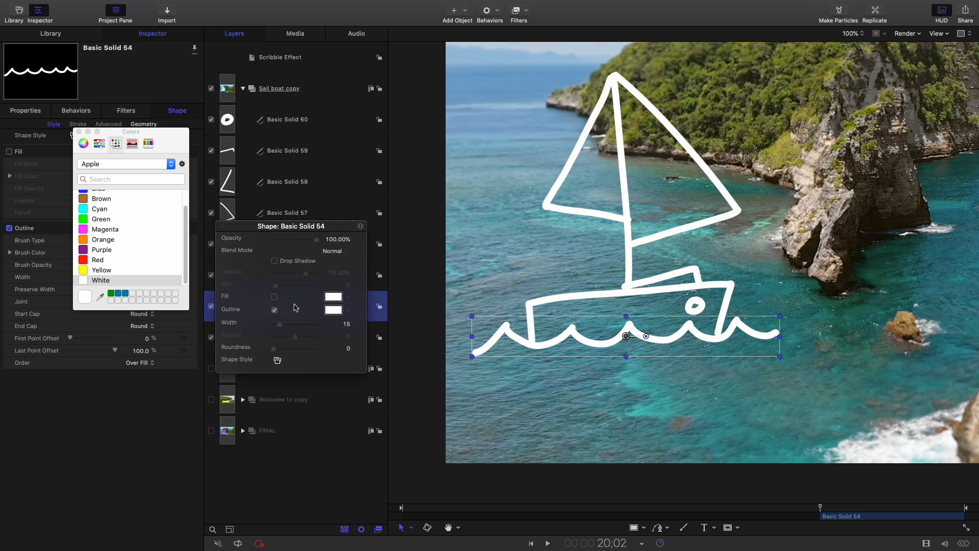
pyautogui.click(327, 311)
pyautogui.moveTo(182, 138); pyautogui.dragTo(181, 172)
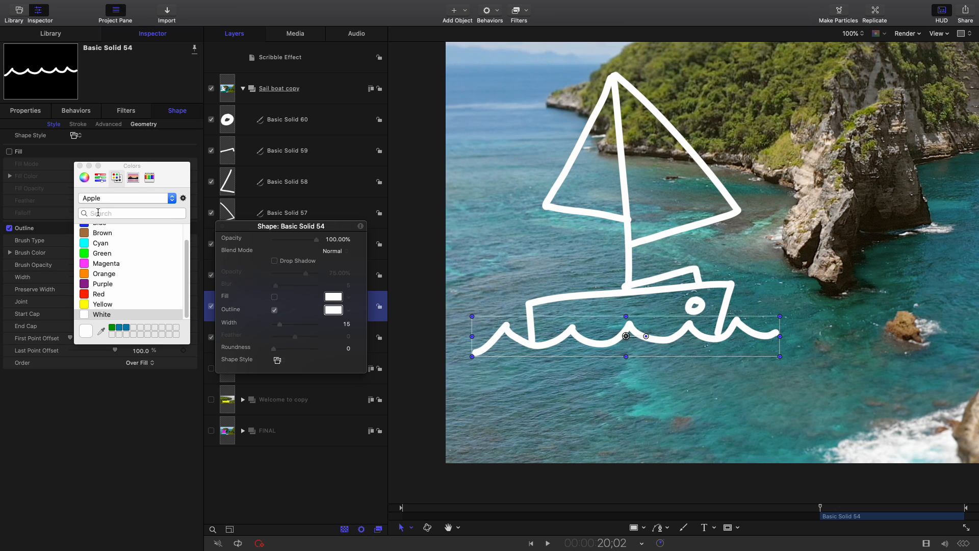
pyautogui.click(96, 246)
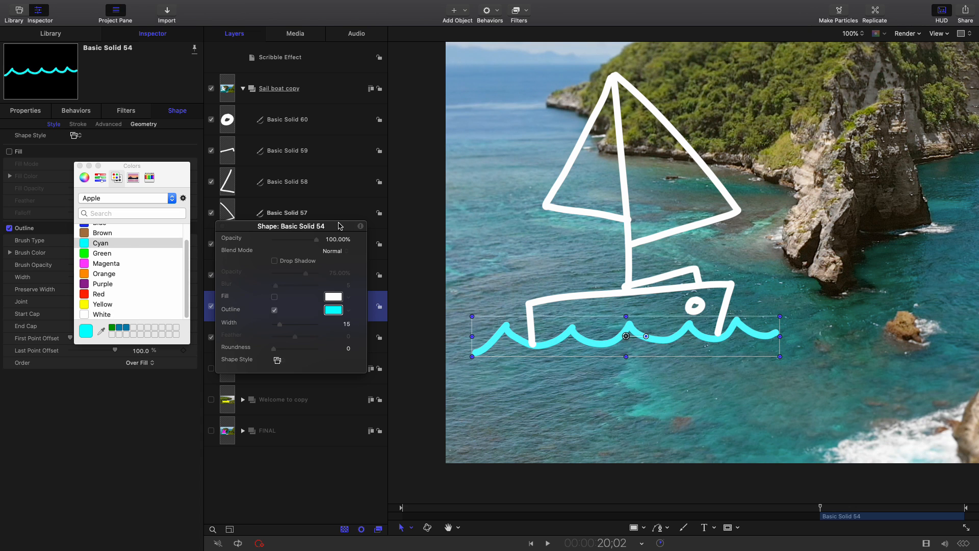
# Select all six boat strokes, from the hull to the porthole, and group them, leaving the waves out
pyautogui.moveTo(343, 221); pyautogui.dragTo(133, 285)
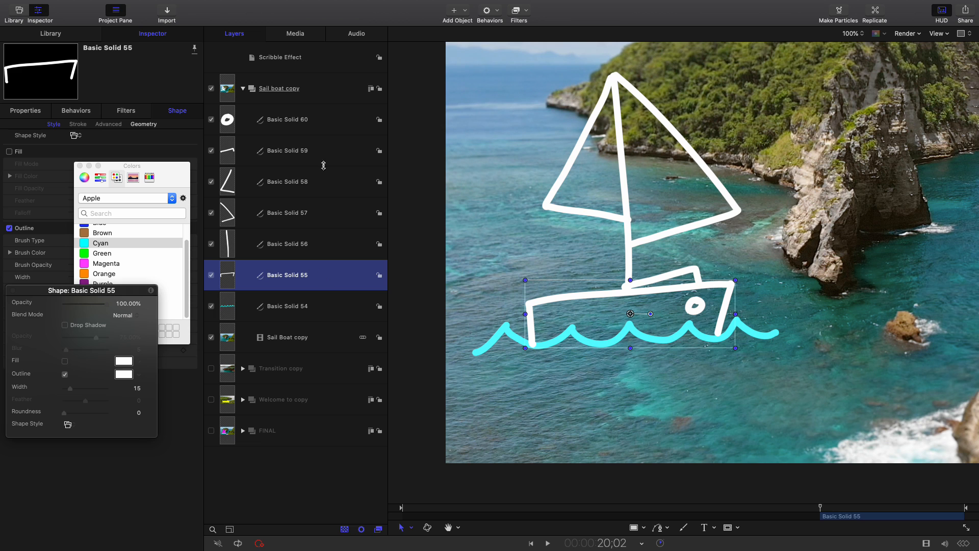
pyautogui.keyDown('shift'); pyautogui.click(331, 120); pyautogui.keyUp('shift')
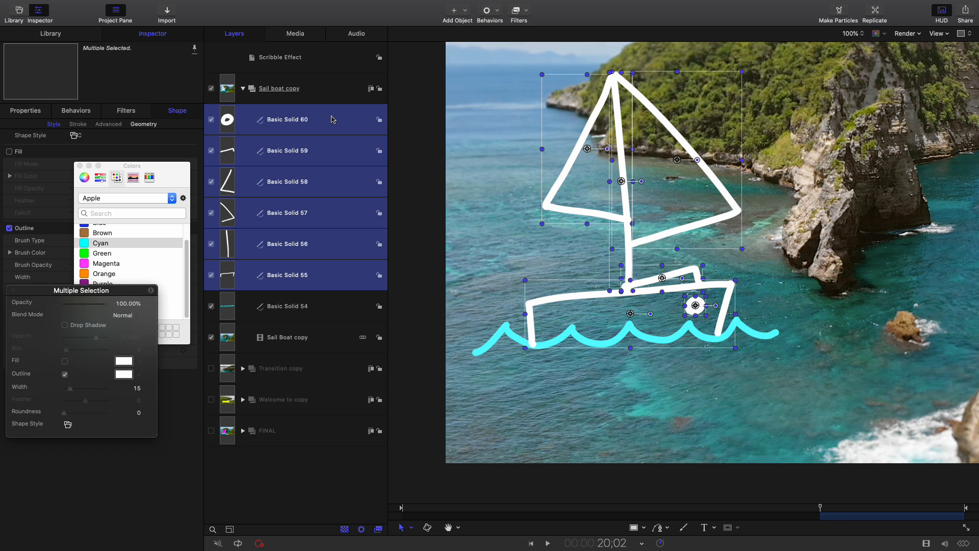
pyautogui.rightClick(327, 145)
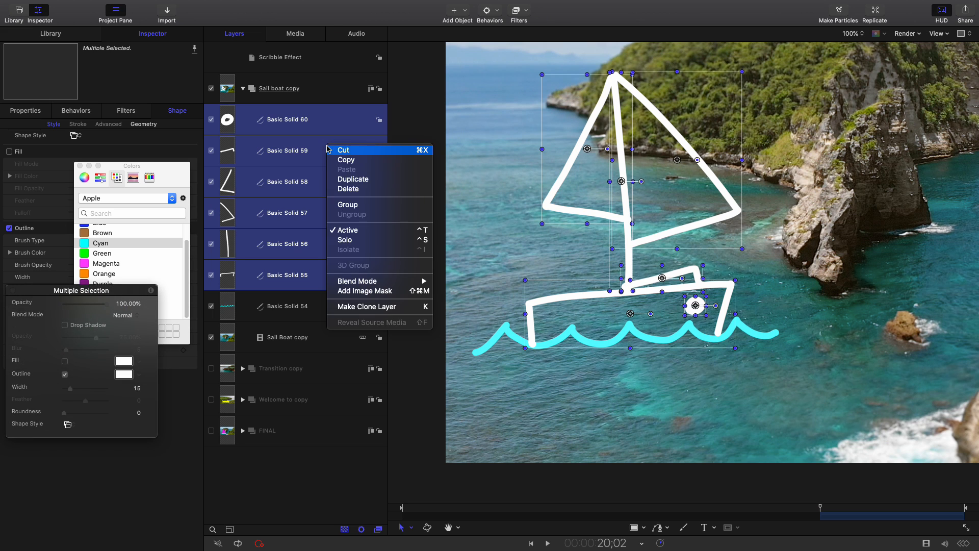
pyautogui.click(345, 206)
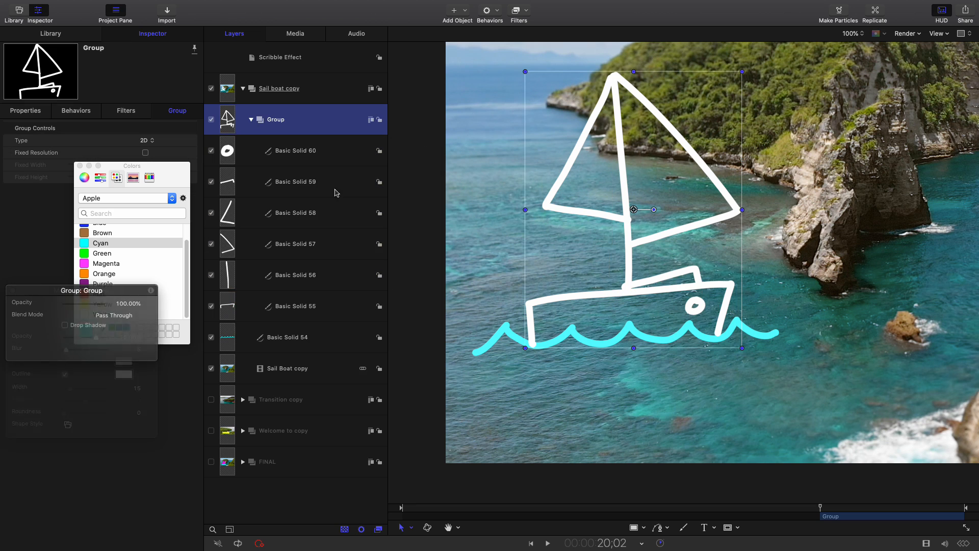
# Rename the new group of boat strokes as boat
pyautogui.doubleClick(272, 124)
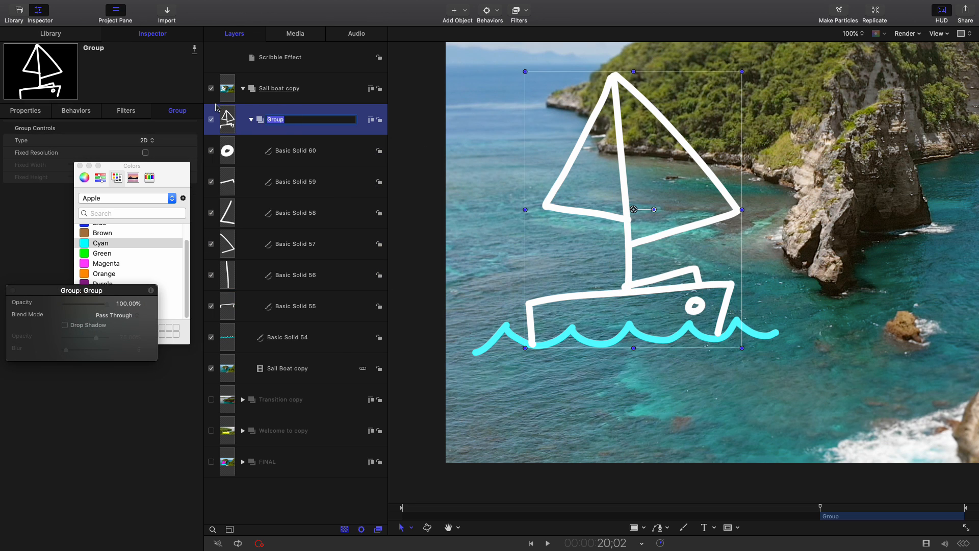
pyautogui.write('boat')
pyautogui.press('Return')
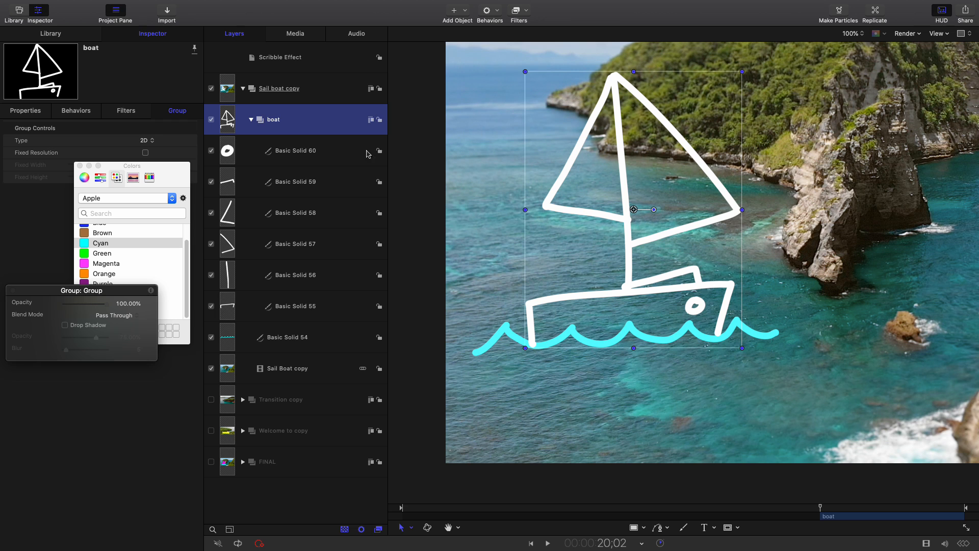
# Find the Colorize filter among the library's Color filters and apply it to the boat group
pyautogui.click(51, 36)
pyautogui.moveTo(160, 168); pyautogui.dragTo(319, 257)
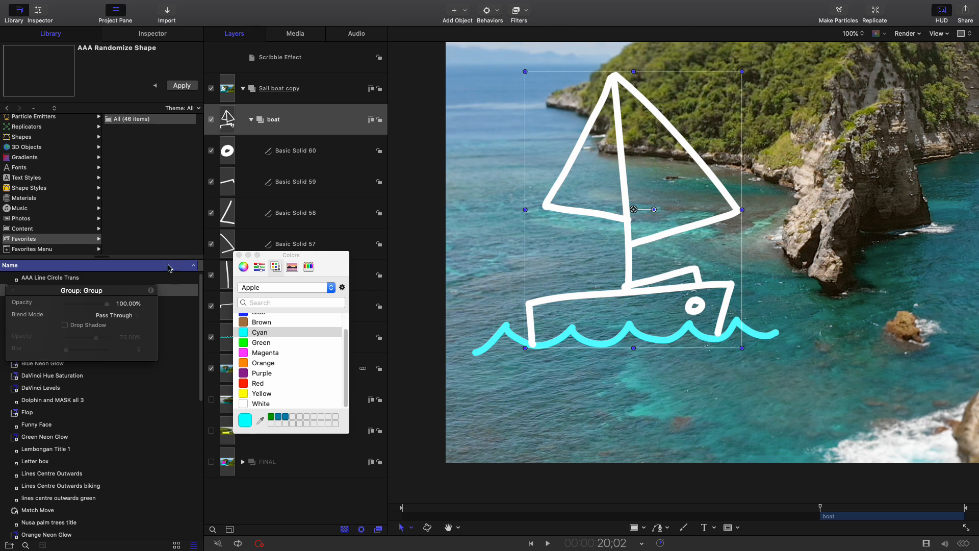
pyautogui.moveTo(122, 291); pyautogui.dragTo(320, 334)
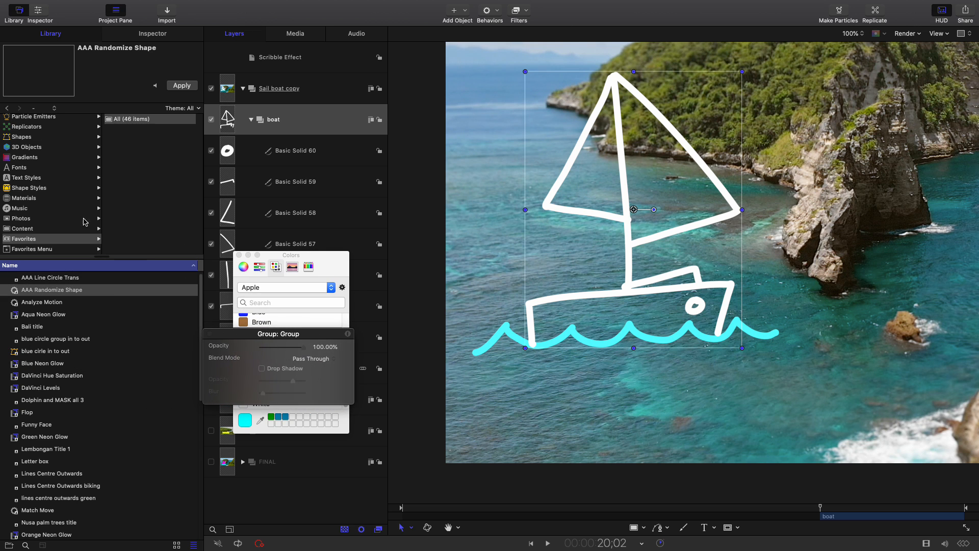
pyautogui.scroll(3, 32, 152)
pyautogui.click(24, 129)
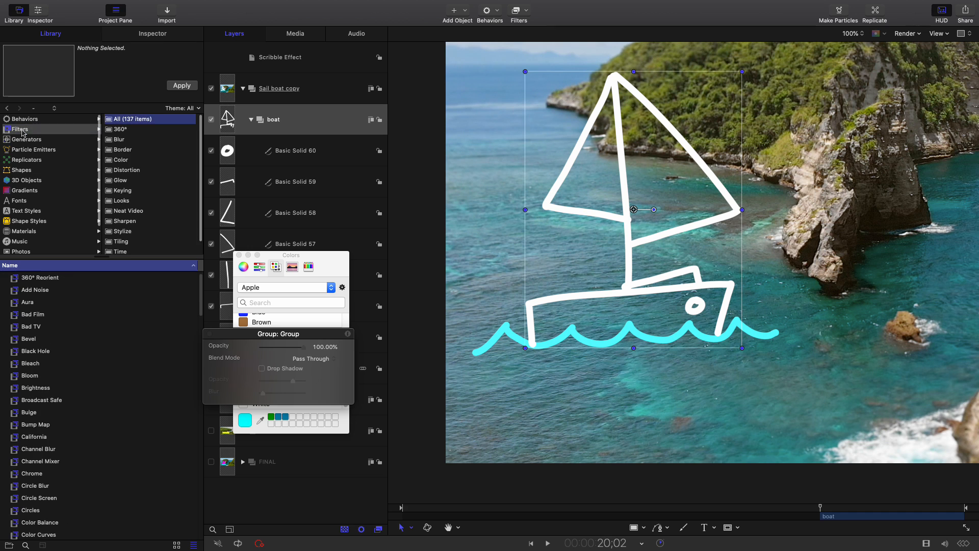
pyautogui.click(120, 161)
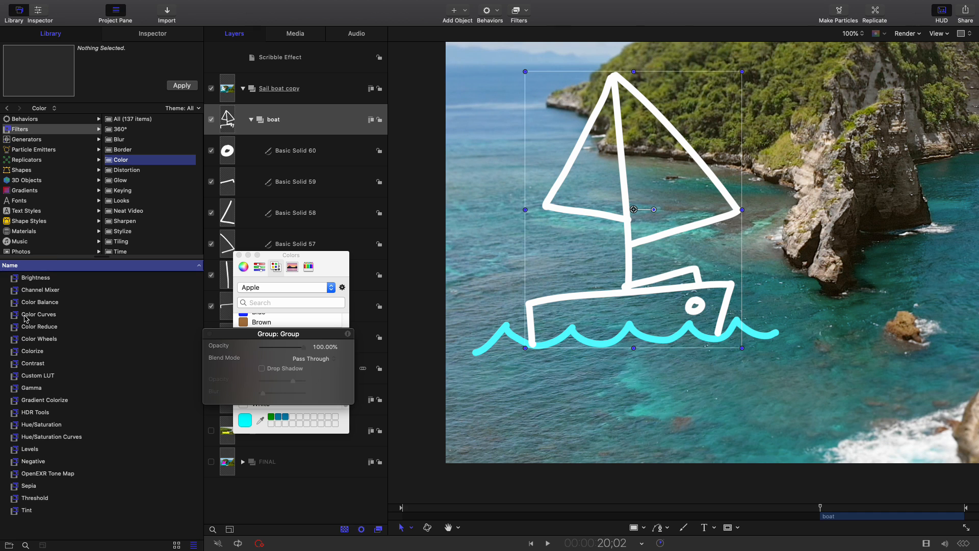
pyautogui.click(26, 351)
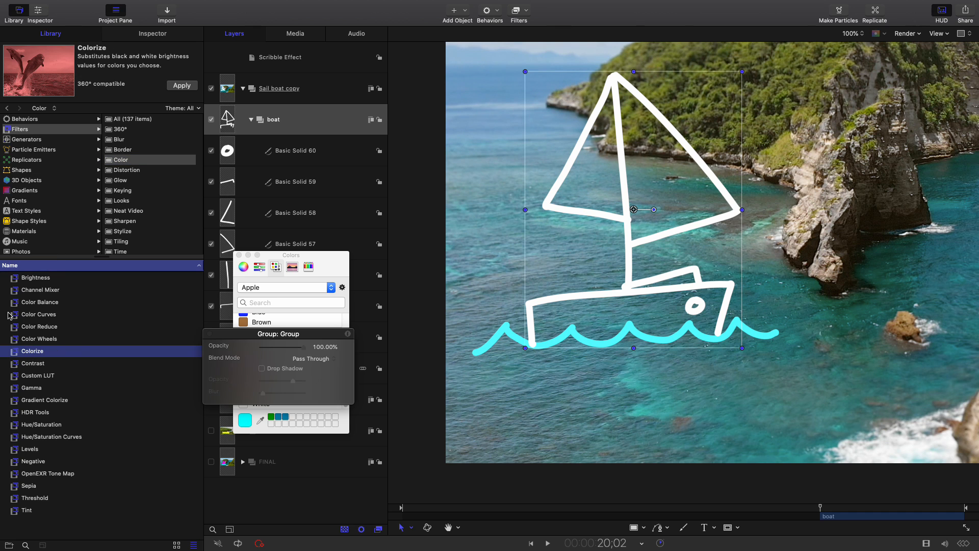
pyautogui.moveTo(28, 353)
pyautogui.mouseDown()
pyautogui.moveTo(274, 192)
pyautogui.moveTo(315, 127)
pyautogui.mouseUp()
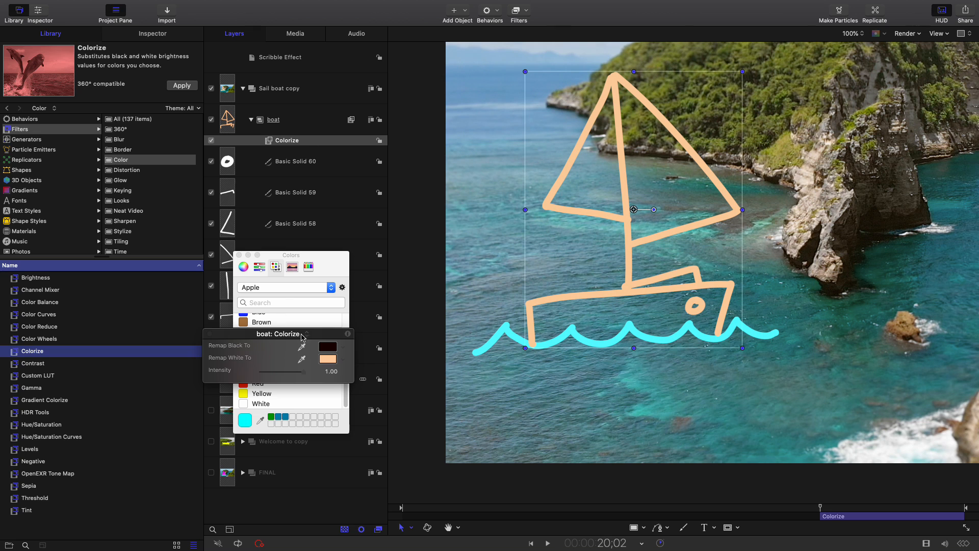
# Set the Colorize filter's Remap White To color to Magenta and clear the floating windows off the layers list
pyautogui.moveTo(321, 338); pyautogui.dragTo(280, 180)
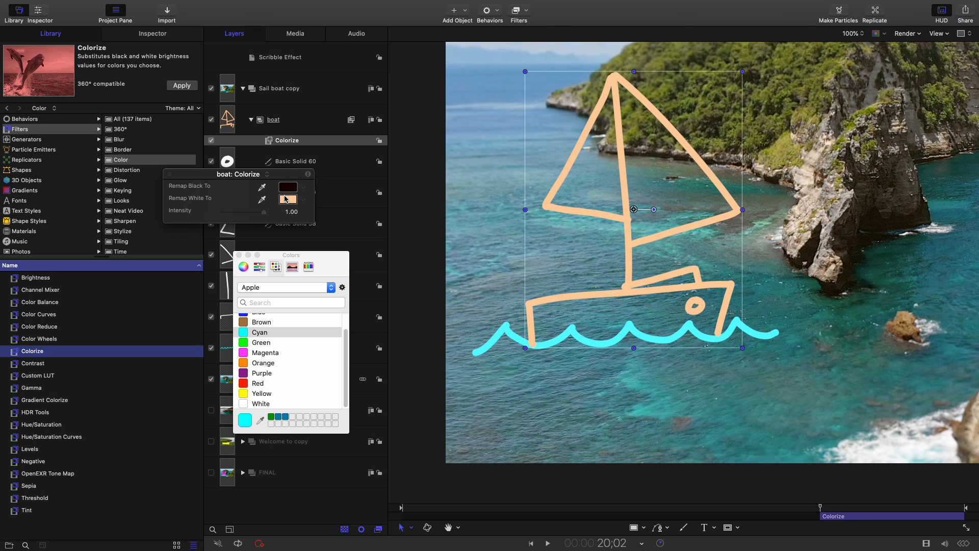
pyautogui.moveTo(289, 178); pyautogui.dragTo(305, 174)
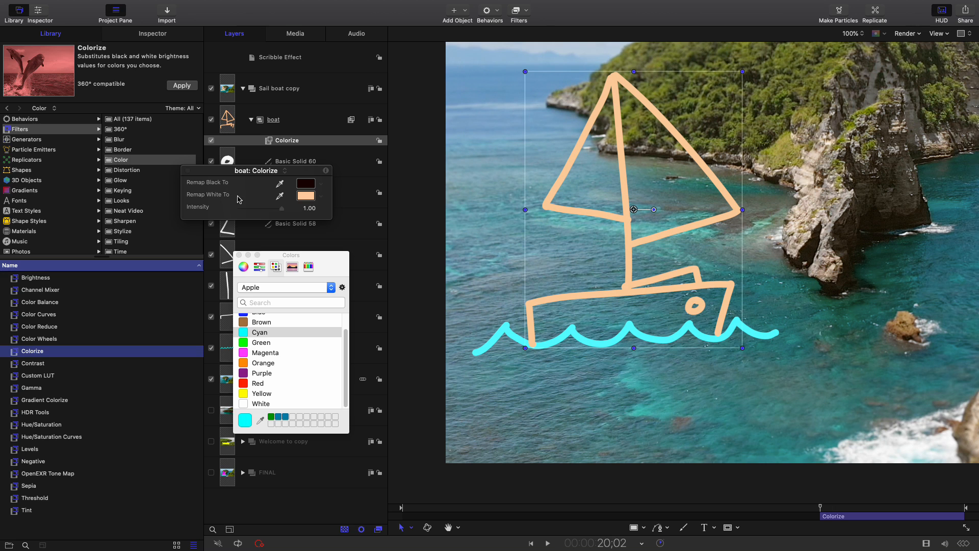
pyautogui.click(312, 198)
pyautogui.moveTo(332, 261); pyautogui.dragTo(311, 231)
pyautogui.click(241, 322)
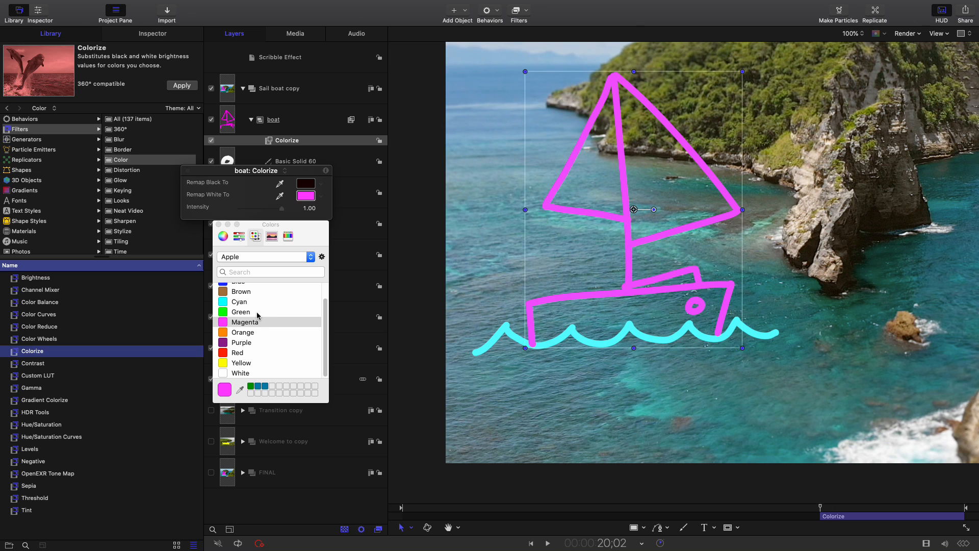
pyautogui.moveTo(314, 225); pyautogui.dragTo(142, 246)
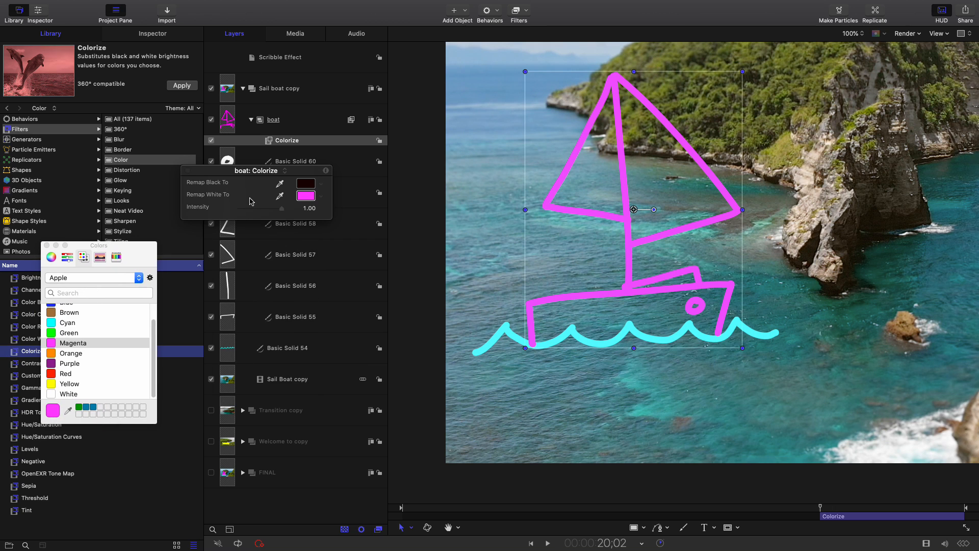
pyautogui.moveTo(310, 170); pyautogui.dragTo(153, 152)
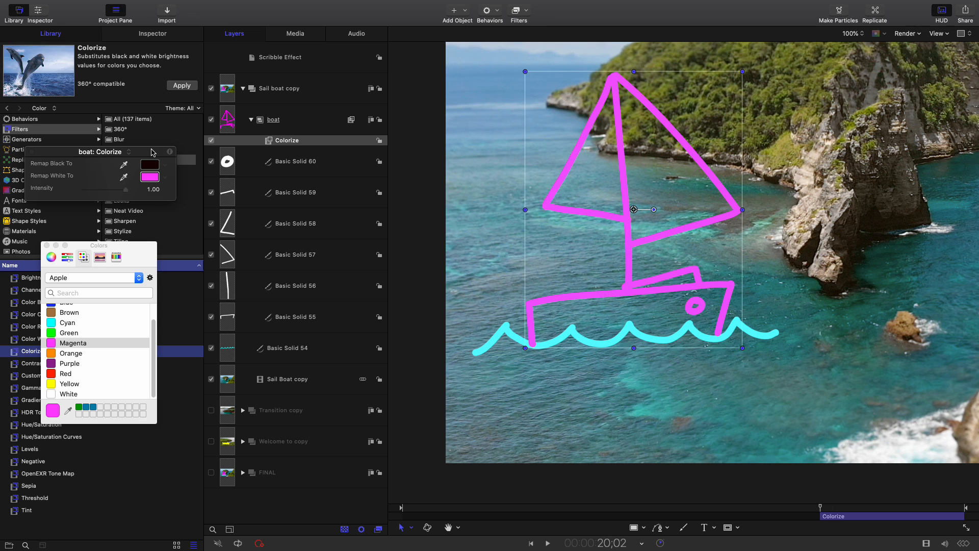
# Try Green as the Remap White To color of the boat's Colorize filter and return it to Magenta
pyautogui.click(320, 155)
pyautogui.click(333, 141)
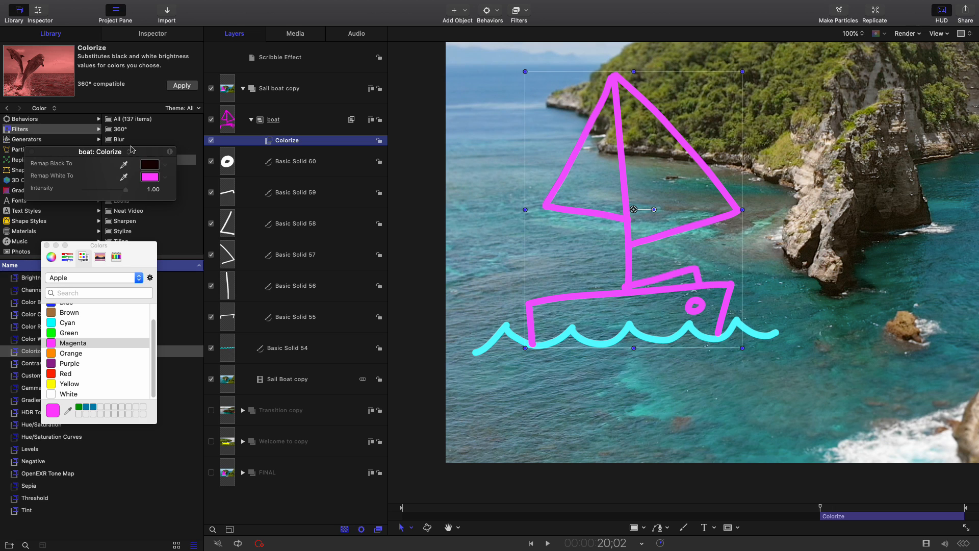
pyautogui.moveTo(143, 151); pyautogui.dragTo(145, 145)
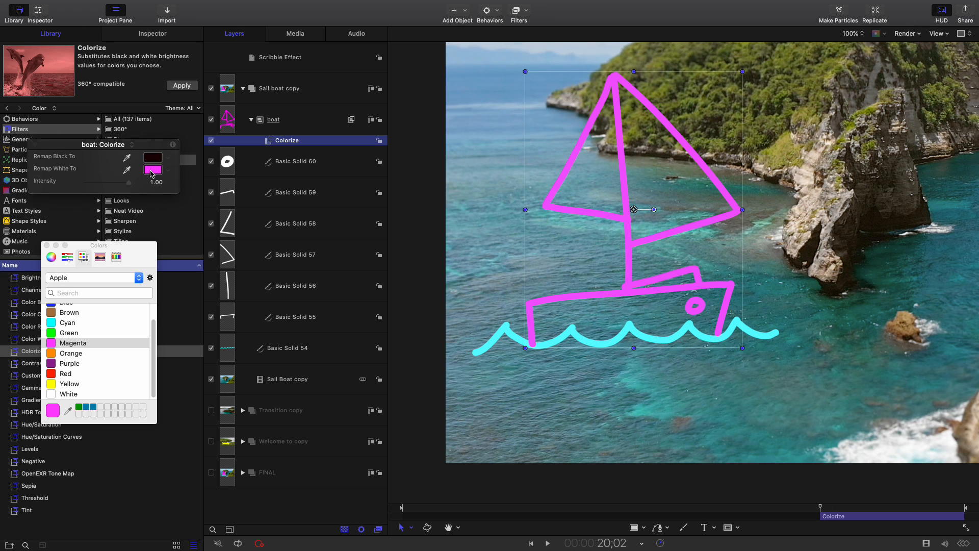
pyautogui.moveTo(144, 257); pyautogui.dragTo(167, 242)
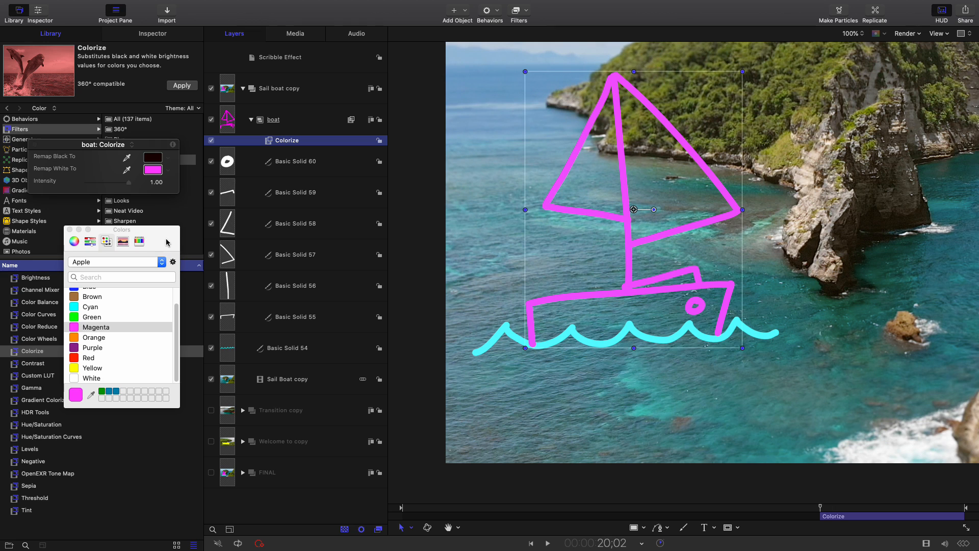
pyautogui.click(93, 317)
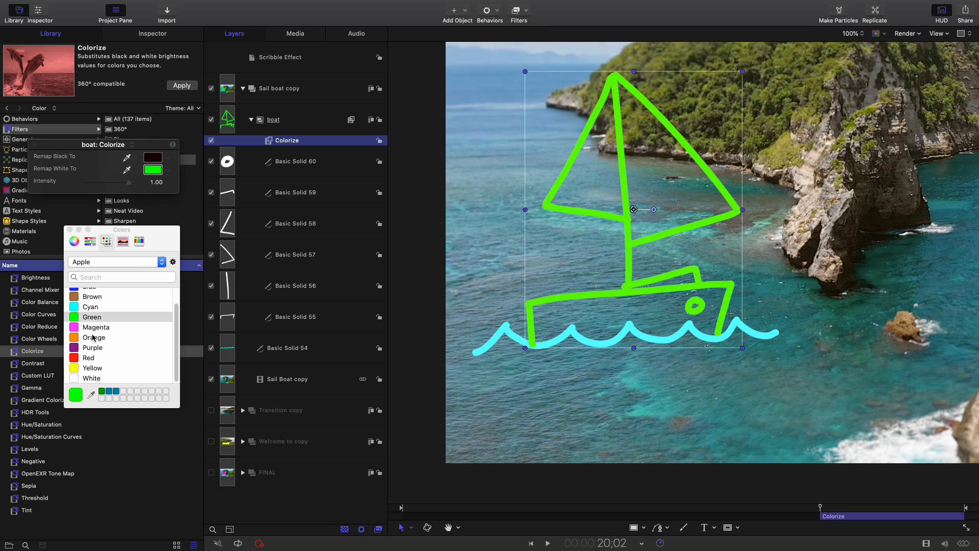
pyautogui.click(94, 327)
pyautogui.moveTo(152, 145); pyautogui.dragTo(163, 144)
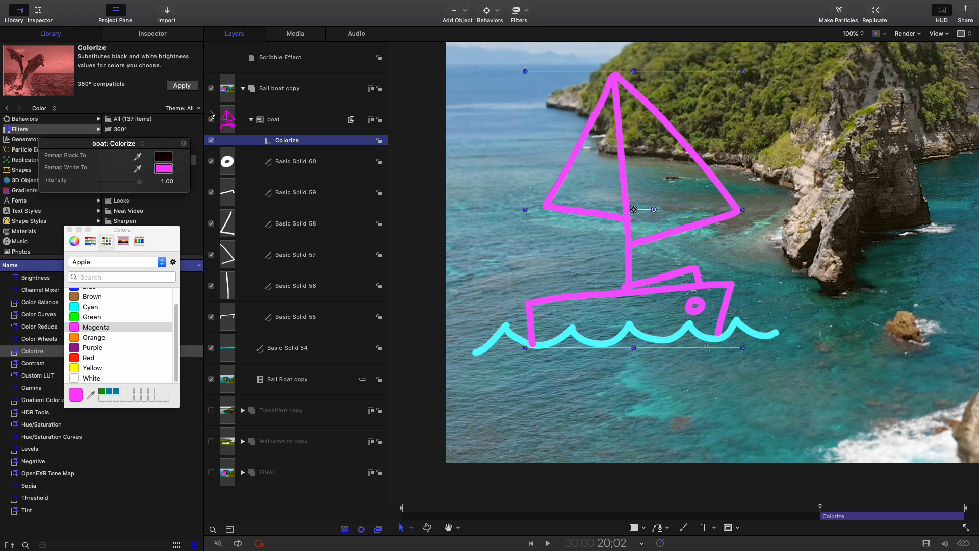
# Collapse the boat group and move the wave stroke above it in the layer order
pyautogui.click(312, 140)
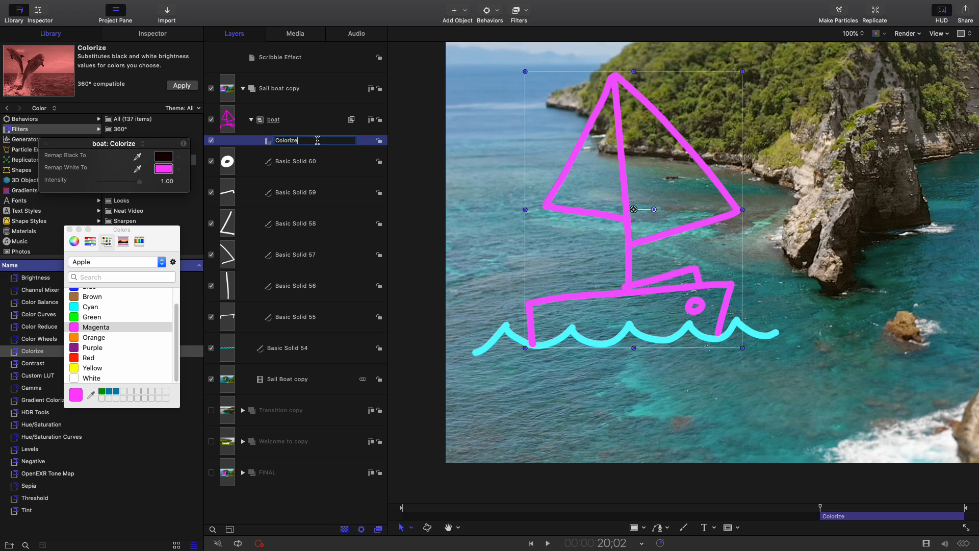
pyautogui.click(309, 118)
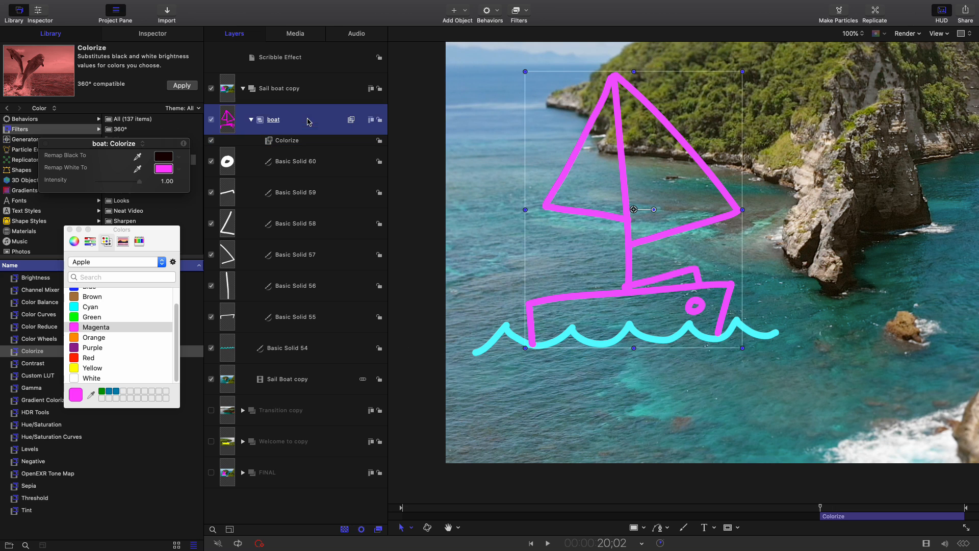
pyautogui.click(251, 119)
pyautogui.click(309, 147)
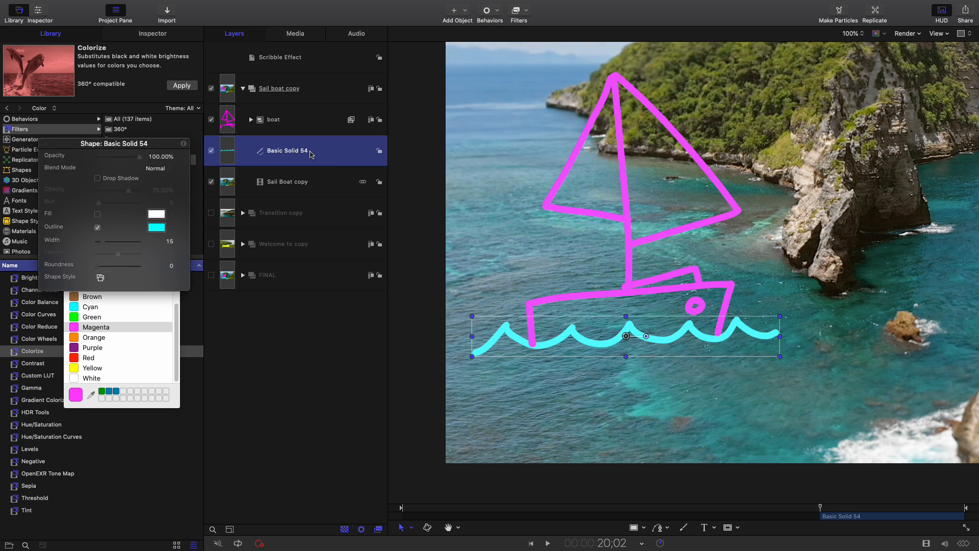
pyautogui.moveTo(311, 153)
pyautogui.mouseDown()
pyautogui.moveTo(313, 105)
pyautogui.moveTo(257, 104)
pyautogui.moveTo(243, 128)
pyautogui.moveTo(322, 152)
pyautogui.moveTo(300, 108)
pyautogui.moveTo(250, 159)
pyautogui.moveTo(311, 144)
pyautogui.moveTo(293, 104)
pyautogui.mouseUp()
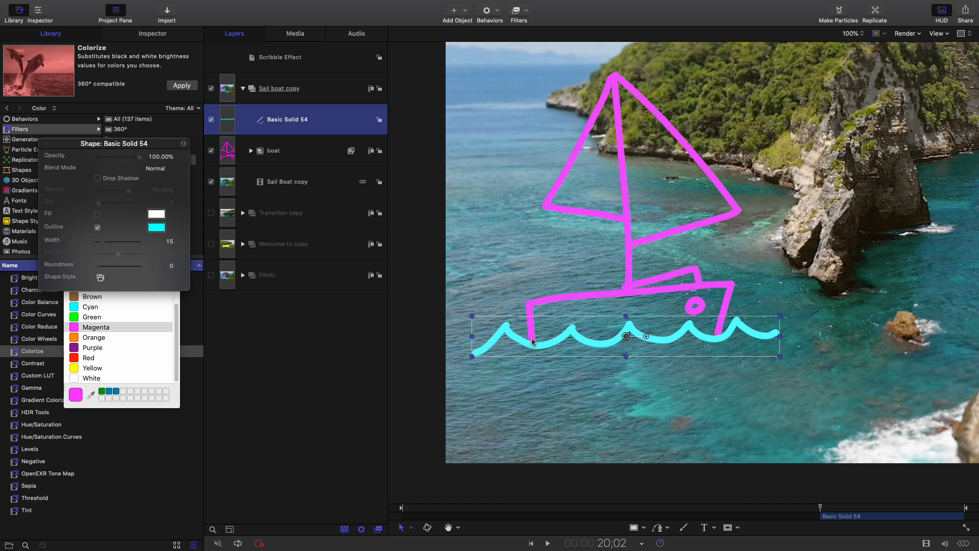
# Expand the boat group's layers and move the playhead to 24;19
pyautogui.click(313, 148)
pyautogui.click(251, 150)
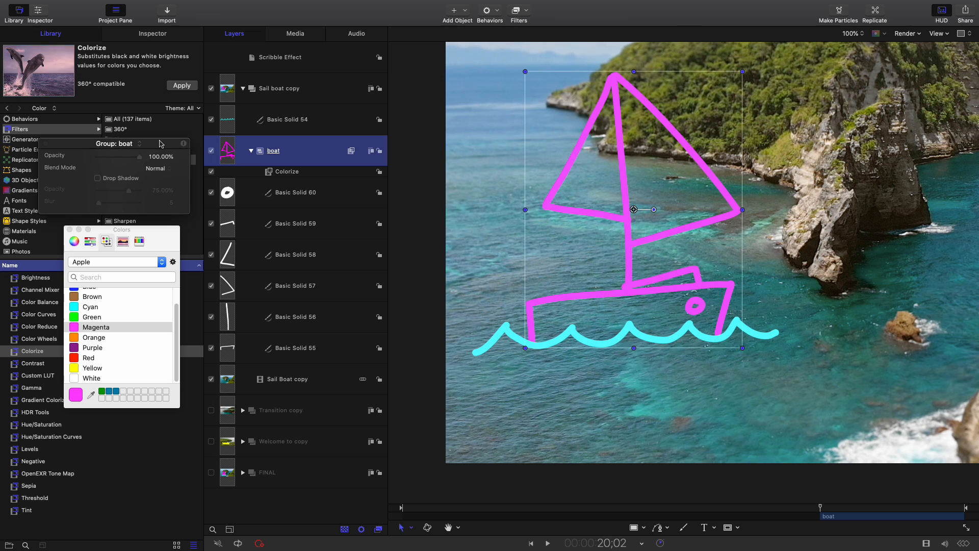
pyautogui.moveTo(160, 143); pyautogui.dragTo(148, 235)
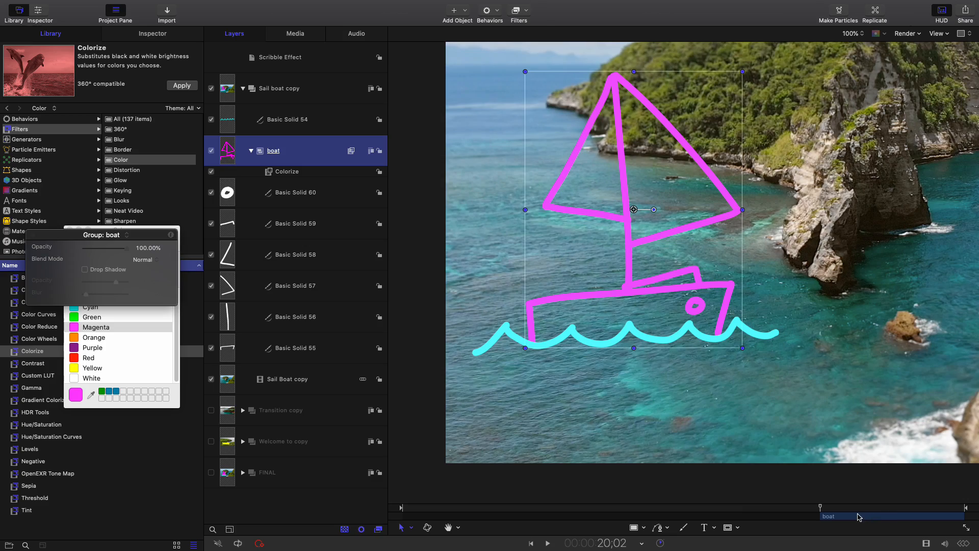
pyautogui.moveTo(860, 517); pyautogui.dragTo(916, 505)
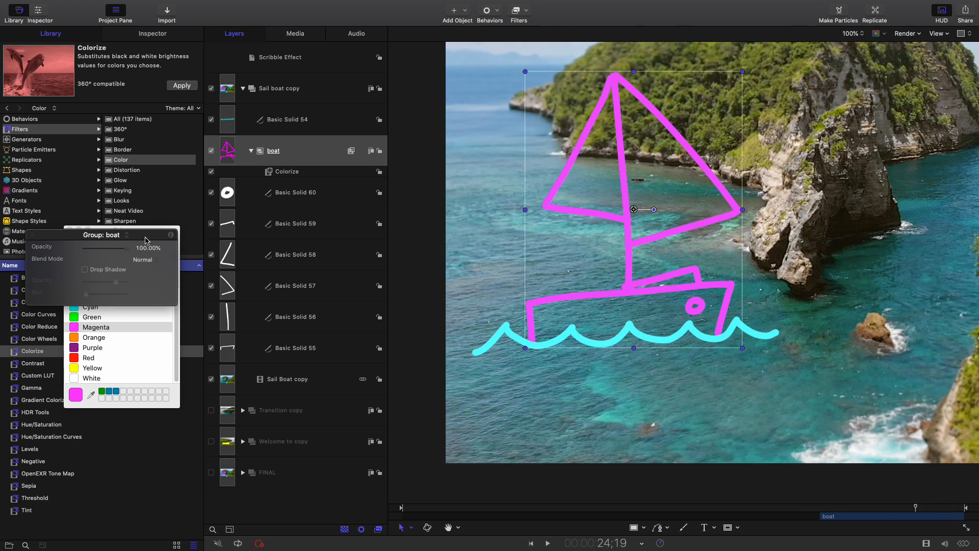
# Close the HUD and the Colors window to free up the library and layers list
pyautogui.moveTo(145, 237); pyautogui.dragTo(318, 289)
pyautogui.moveTo(163, 240); pyautogui.dragTo(329, 328)
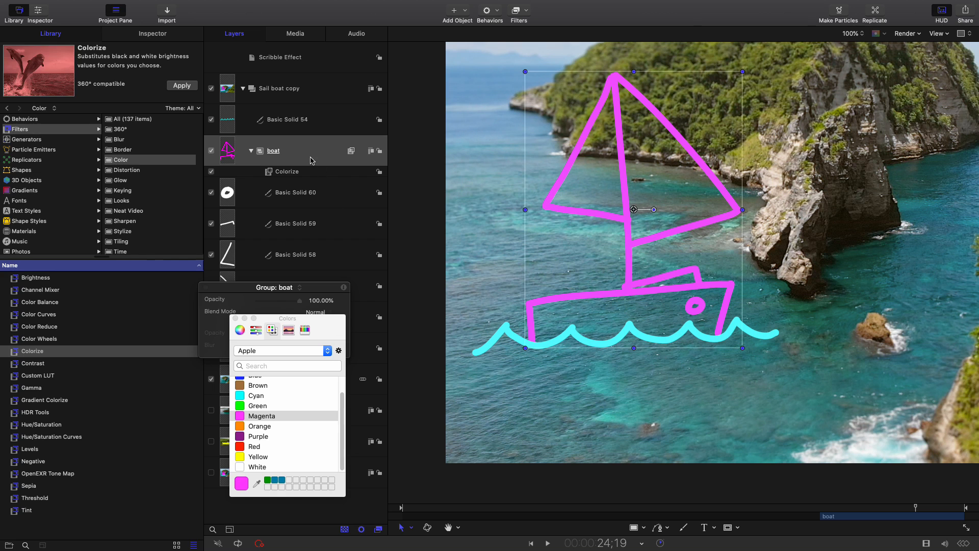
pyautogui.moveTo(315, 290); pyautogui.dragTo(334, 288)
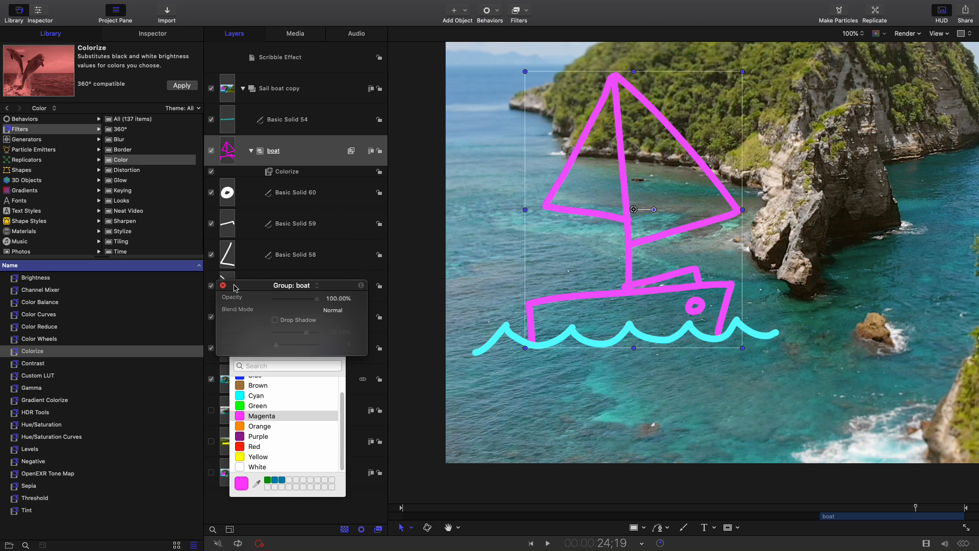
pyautogui.click(222, 286)
pyautogui.click(235, 318)
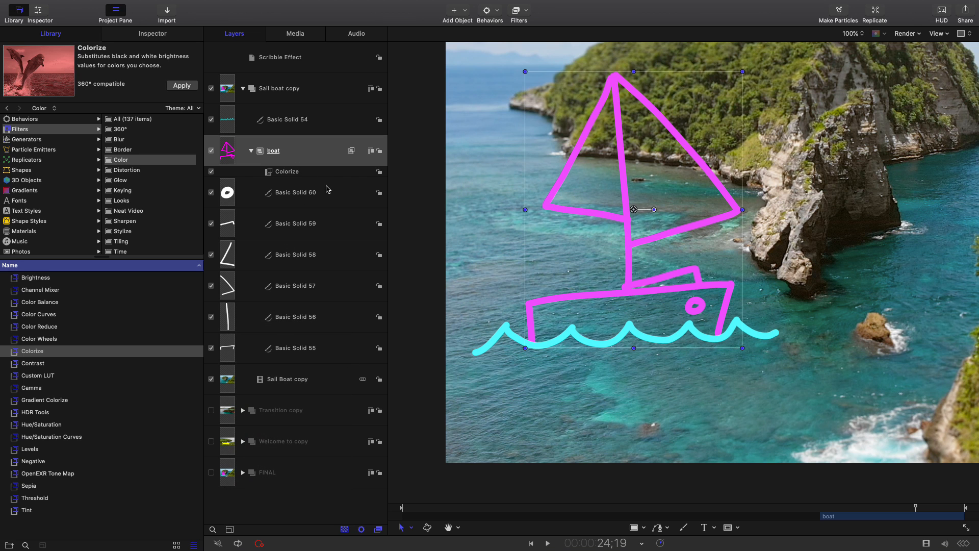
# Apply the Randomize Shape behavior from the Shape behaviors to the porthole stroke, Basic Solid 60
pyautogui.click(340, 197)
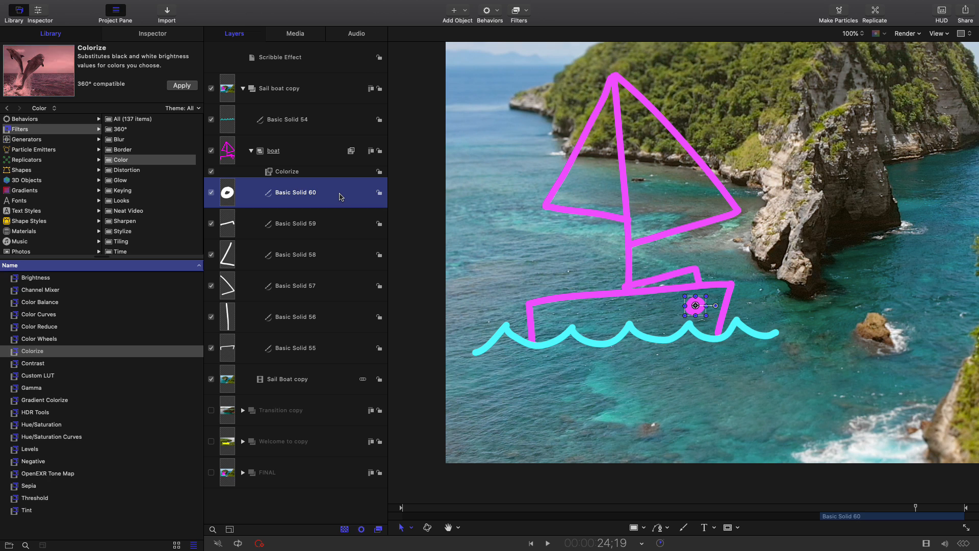
pyautogui.click(41, 35)
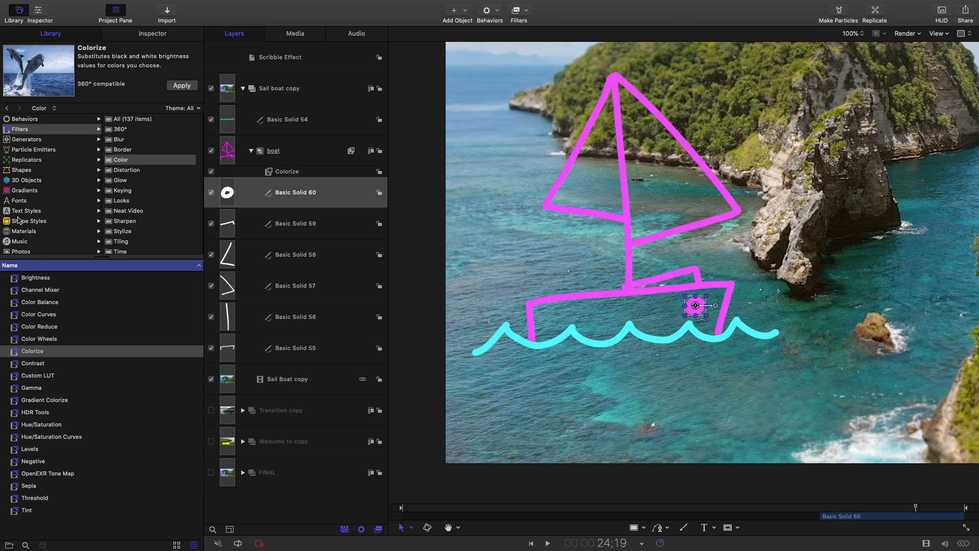
pyautogui.scroll(-2, 32, 251)
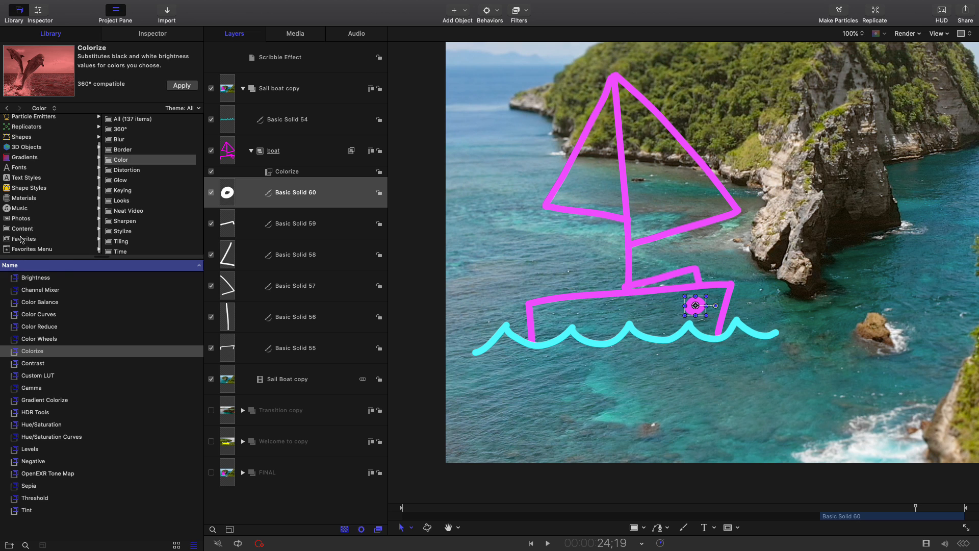
pyautogui.click(20, 239)
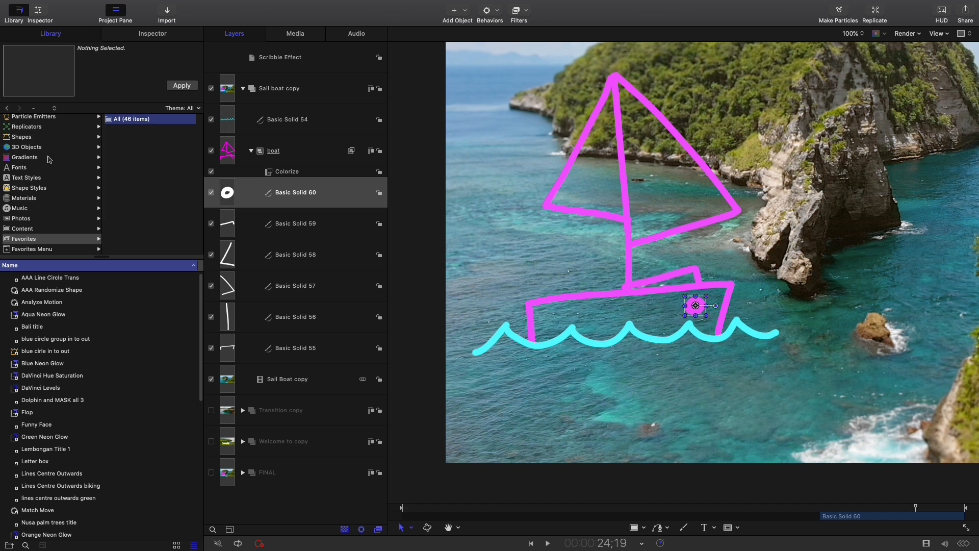
pyautogui.scroll(3, 51, 161)
pyautogui.click(27, 121)
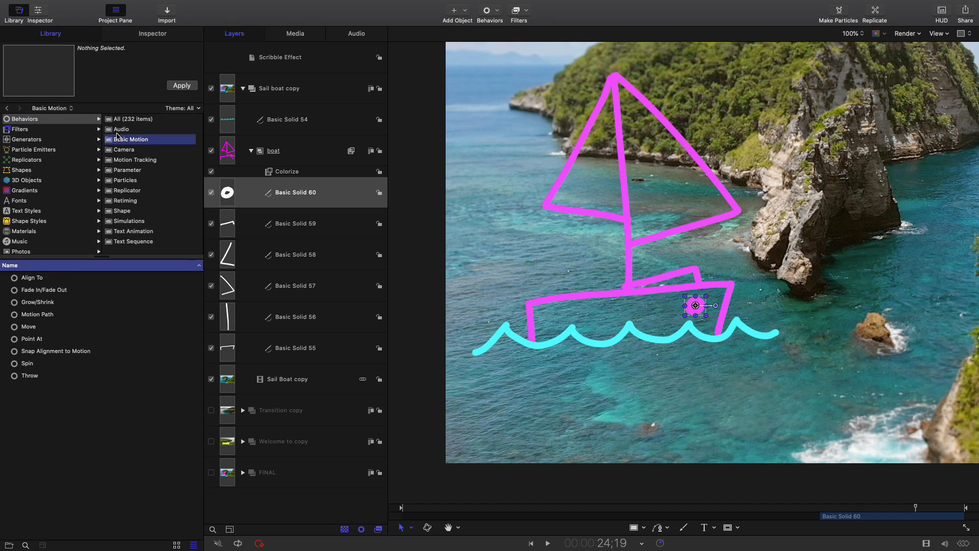
pyautogui.click(121, 211)
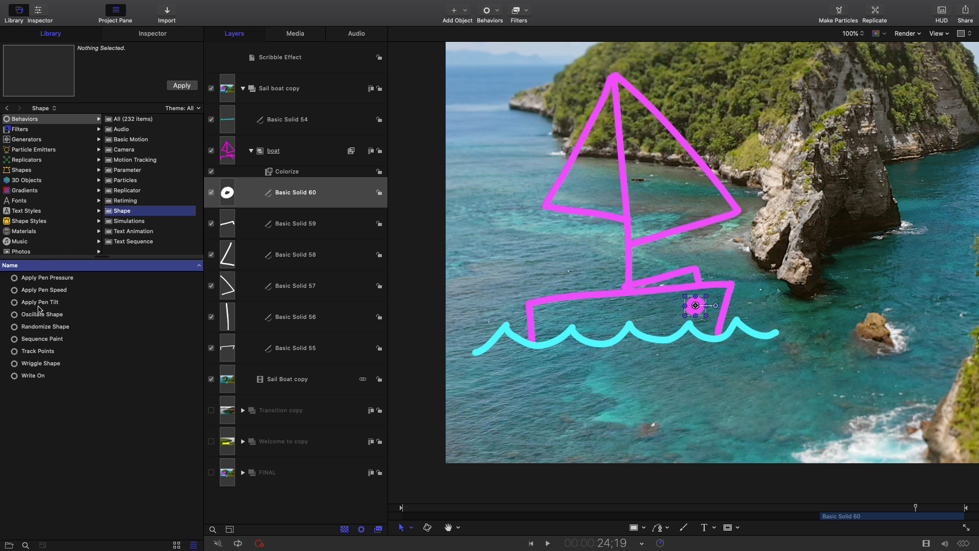
pyautogui.click(38, 332)
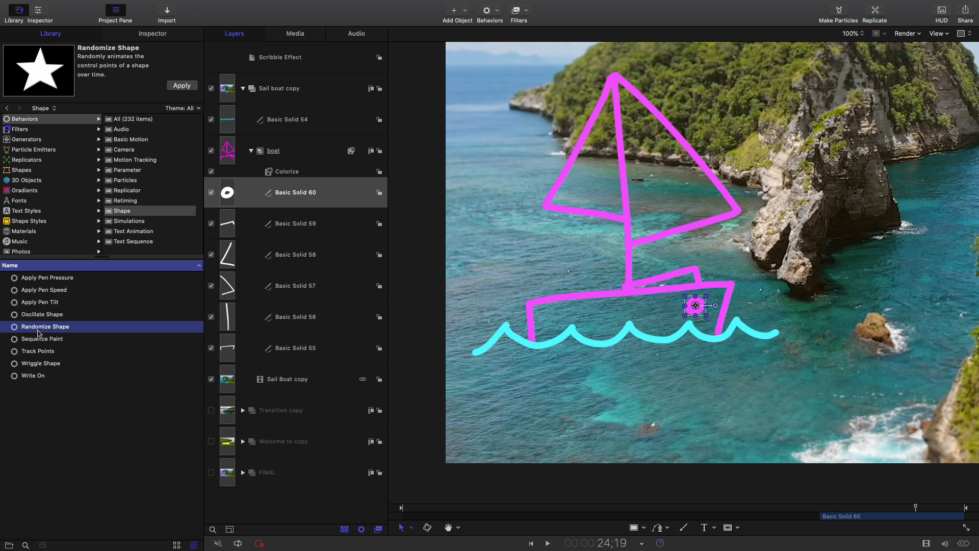
pyautogui.moveTo(38, 333); pyautogui.dragTo(322, 192)
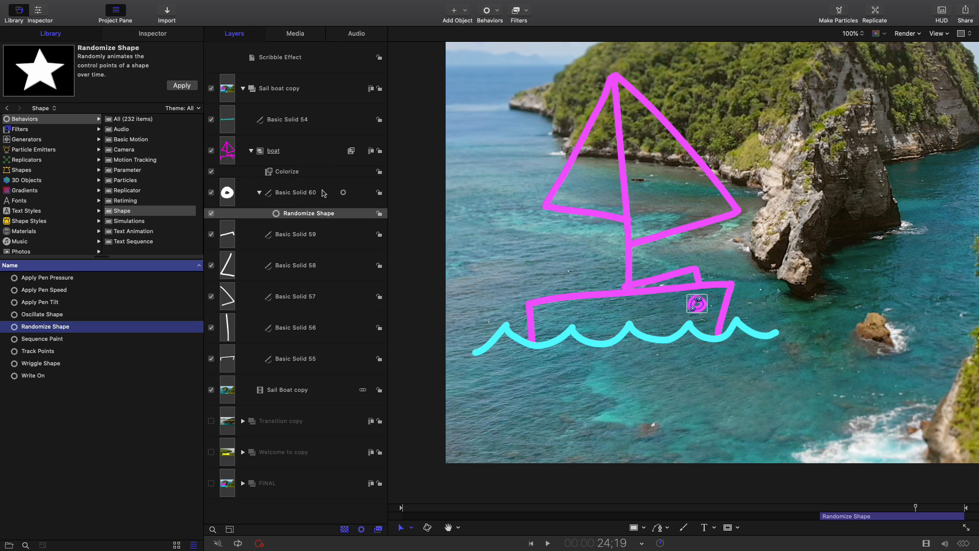
# Set the Amount of the porthole stroke's Randomize Shape behavior to 5.0
pyautogui.click(340, 214)
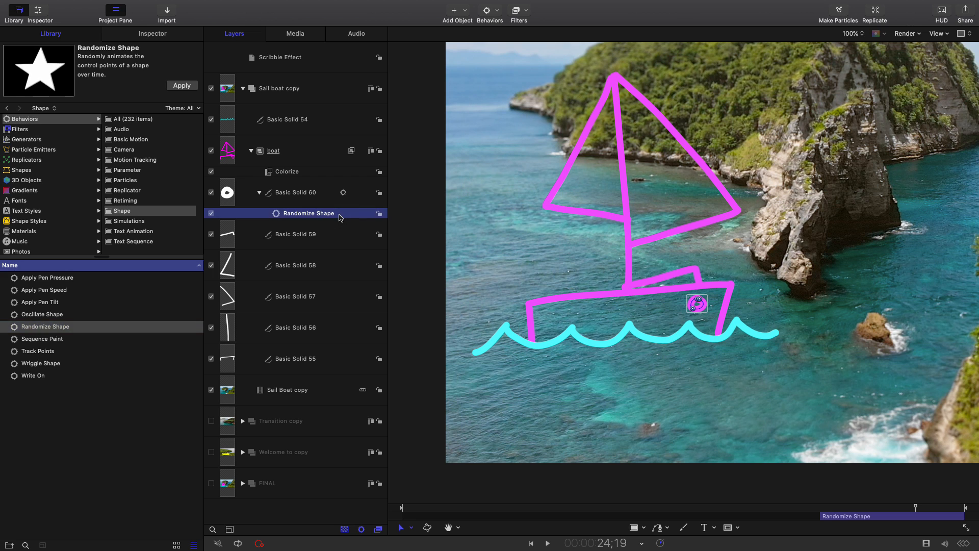
pyautogui.click(167, 36)
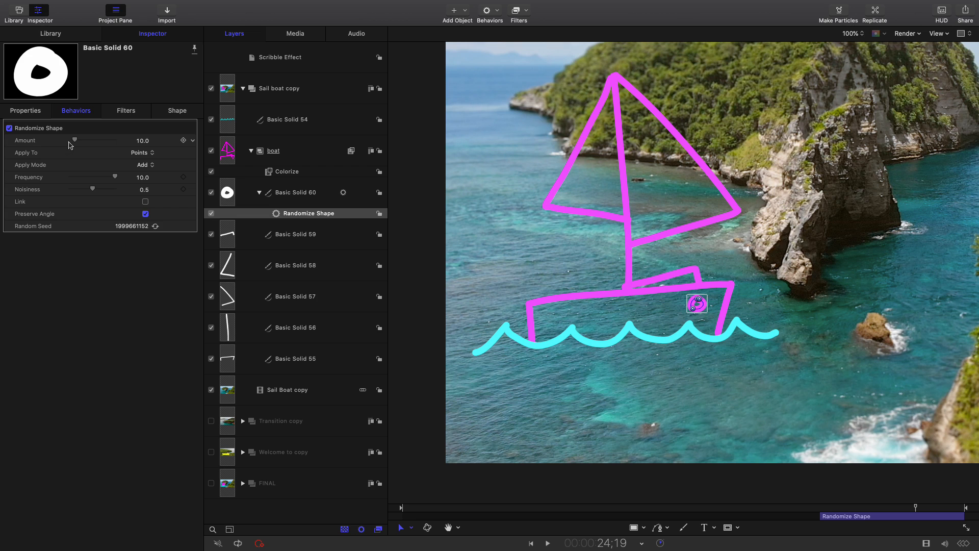
pyautogui.moveTo(74, 143); pyautogui.dragTo(73, 144)
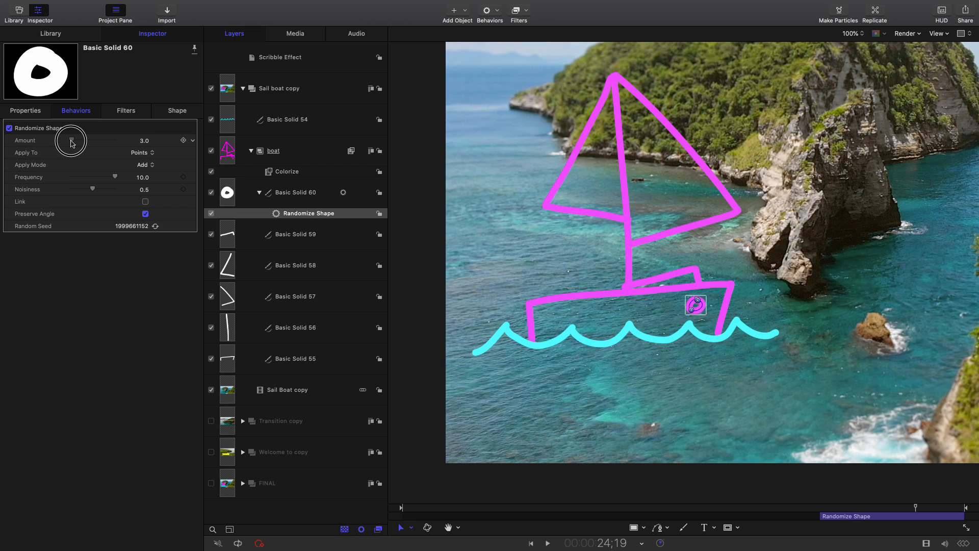
pyautogui.moveTo(71, 144); pyautogui.dragTo(71, 142)
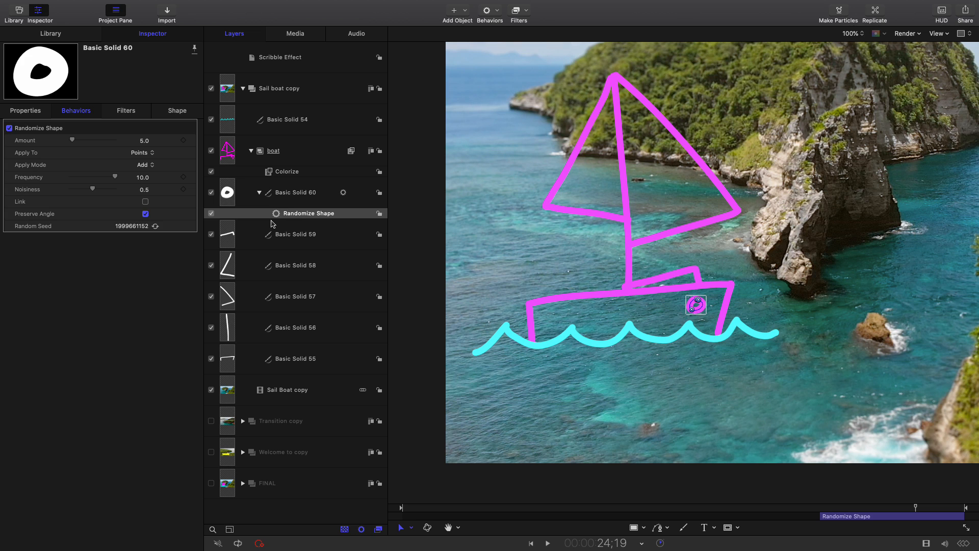
# Duplicate the porthole's Randomize Shape behavior and move the copy onto the cabin stroke, Basic Solid 59
pyautogui.click(342, 217)
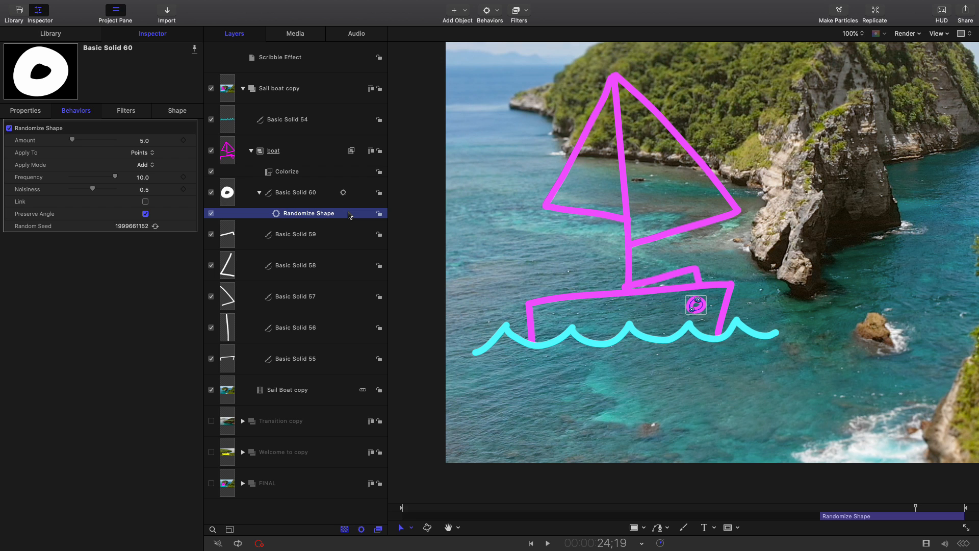
pyautogui.rightClick(348, 215)
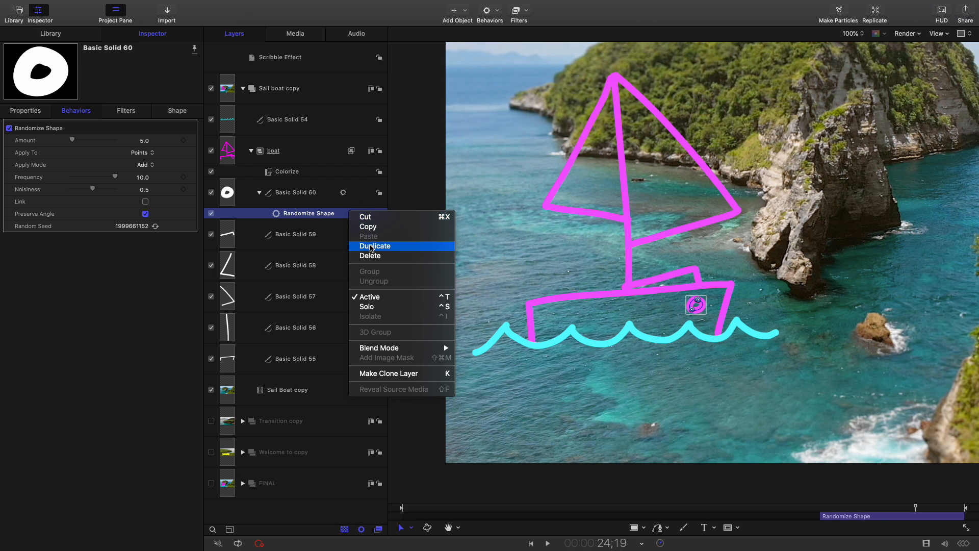
pyautogui.click(371, 249)
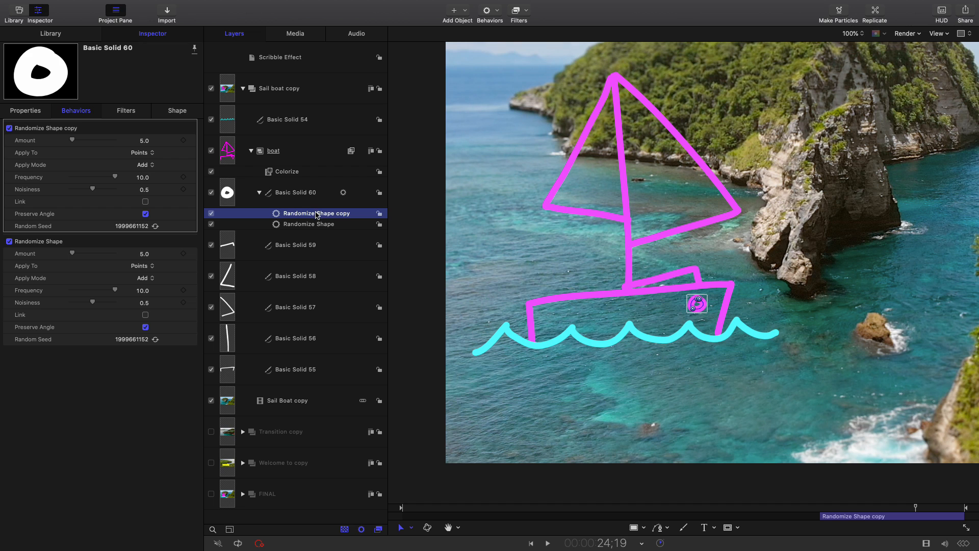
pyautogui.moveTo(316, 214); pyautogui.dragTo(306, 245)
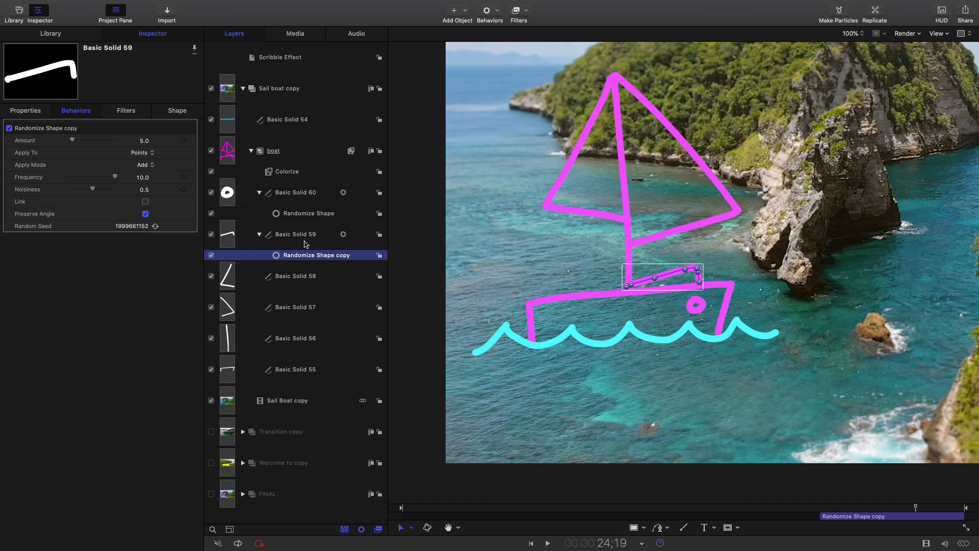
# Apply the AAA Randomize Shape favorite to the boat strokes Basic Solid 58, 57, 56 and 55 and to the wave stroke, Basic Solid 54
pyautogui.click(51, 34)
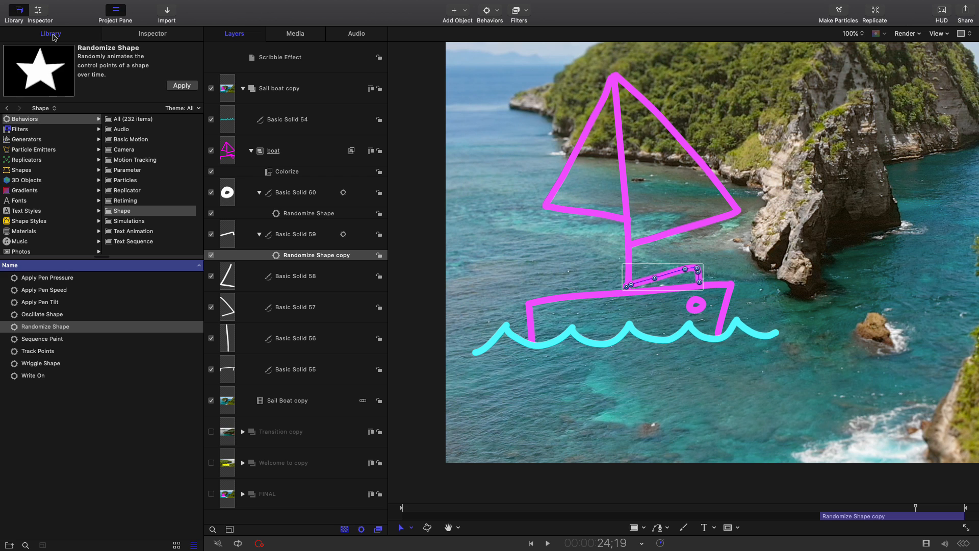
pyautogui.scroll(-3, 44, 172)
pyautogui.click(23, 238)
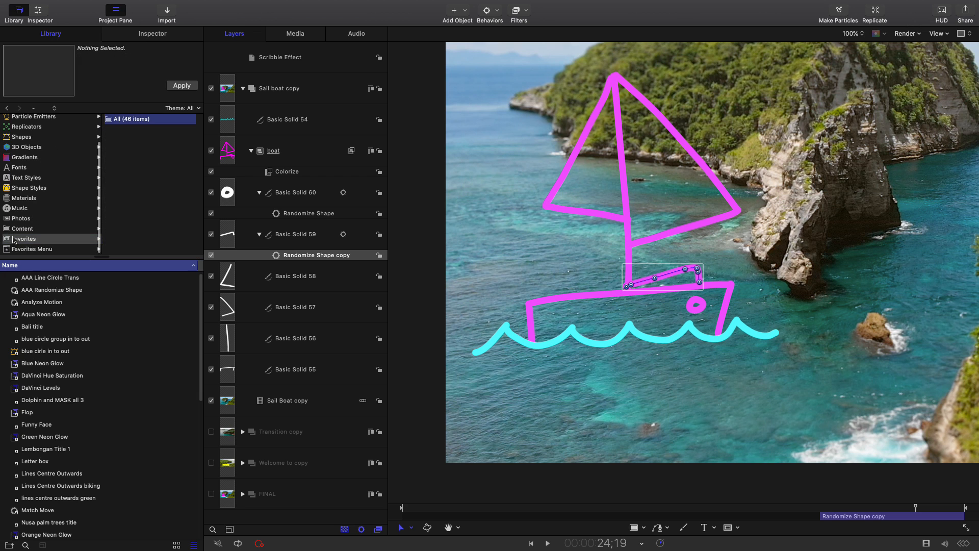
pyautogui.click(42, 290)
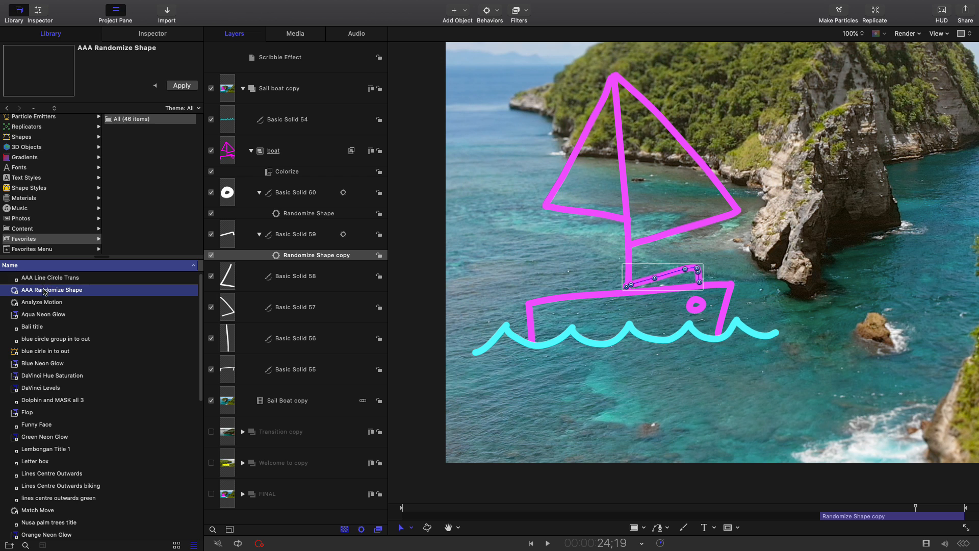
pyautogui.moveTo(45, 291); pyautogui.dragTo(286, 276)
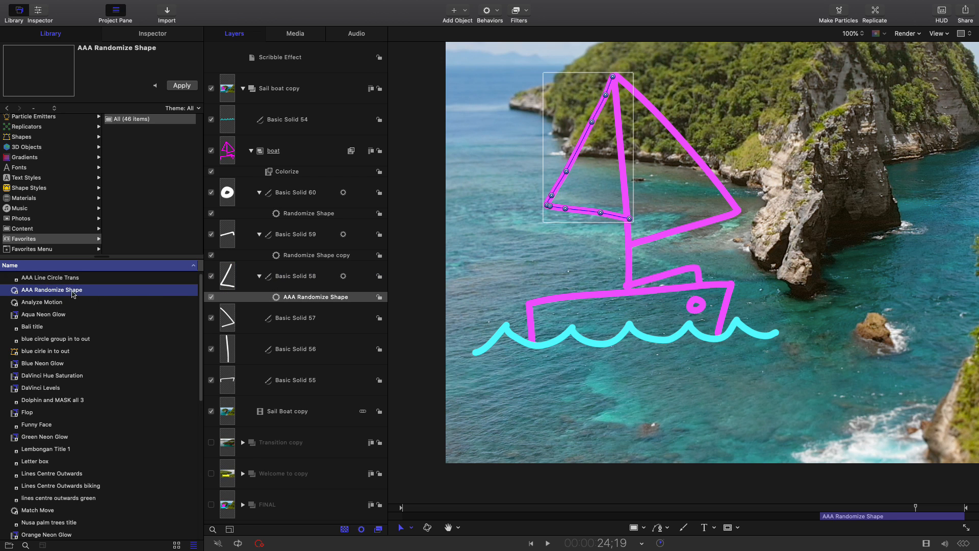
pyautogui.moveTo(73, 294); pyautogui.dragTo(306, 317)
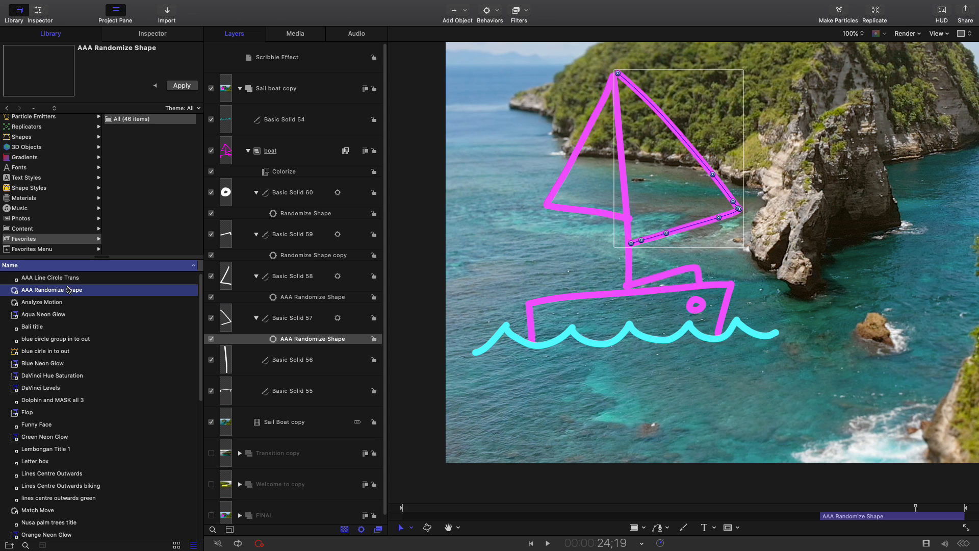
pyautogui.moveTo(68, 290); pyautogui.dragTo(269, 357)
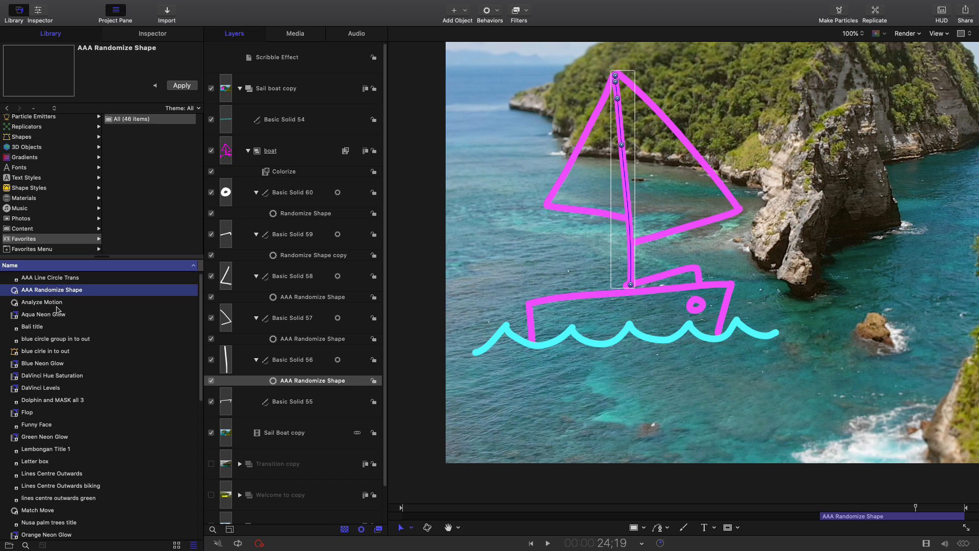
pyautogui.moveTo(59, 293); pyautogui.dragTo(296, 405)
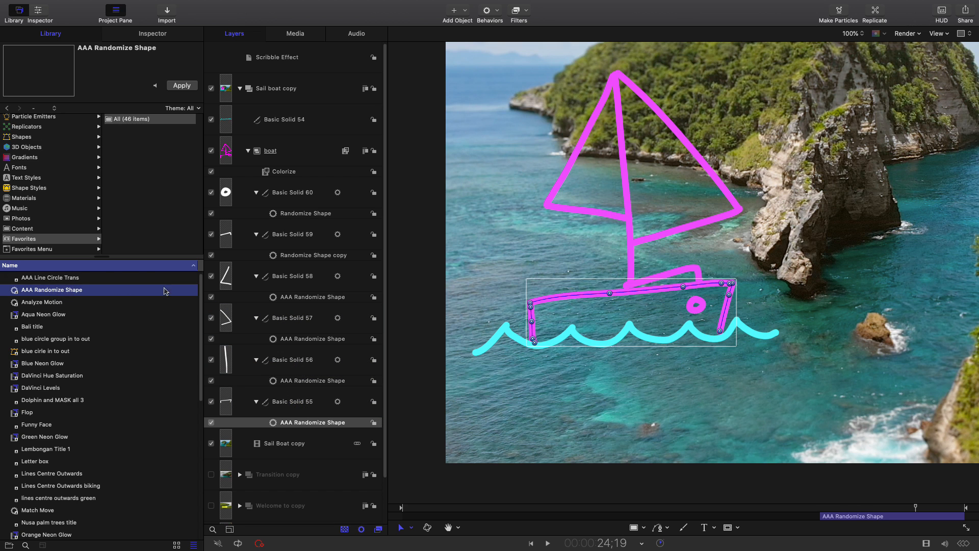
pyautogui.moveTo(76, 290); pyautogui.dragTo(314, 121)
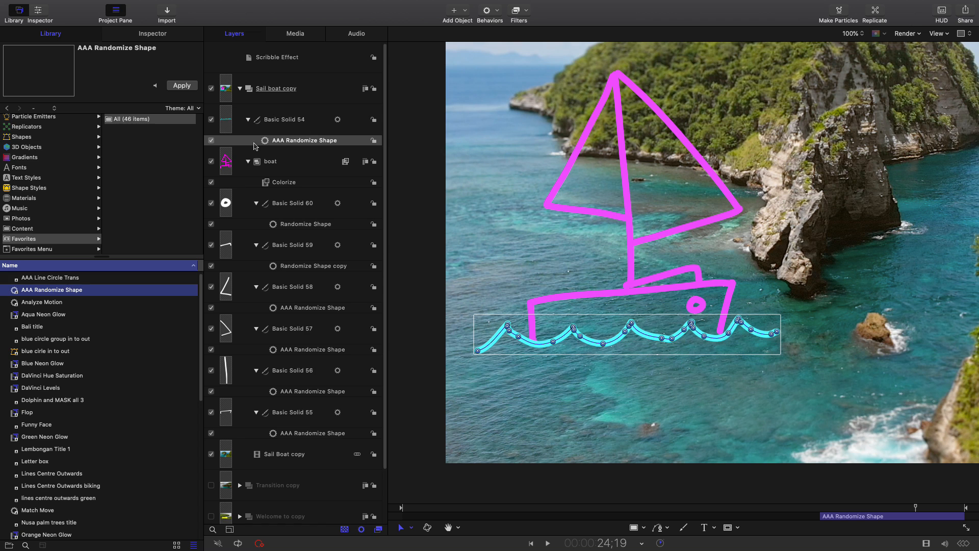
# Generate a new Random Seed for the wave stroke's AAA Randomize Shape behavior
pyautogui.click(343, 143)
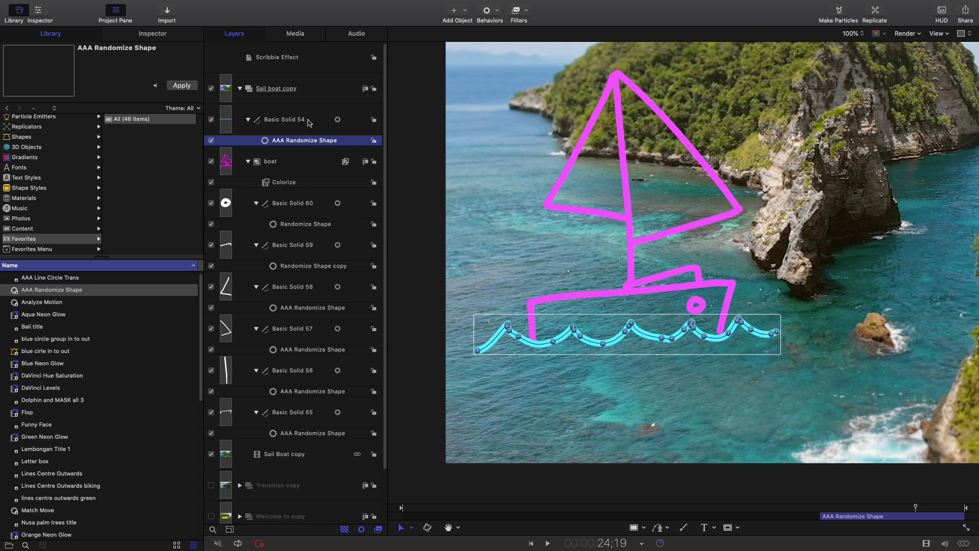
pyautogui.click(152, 33)
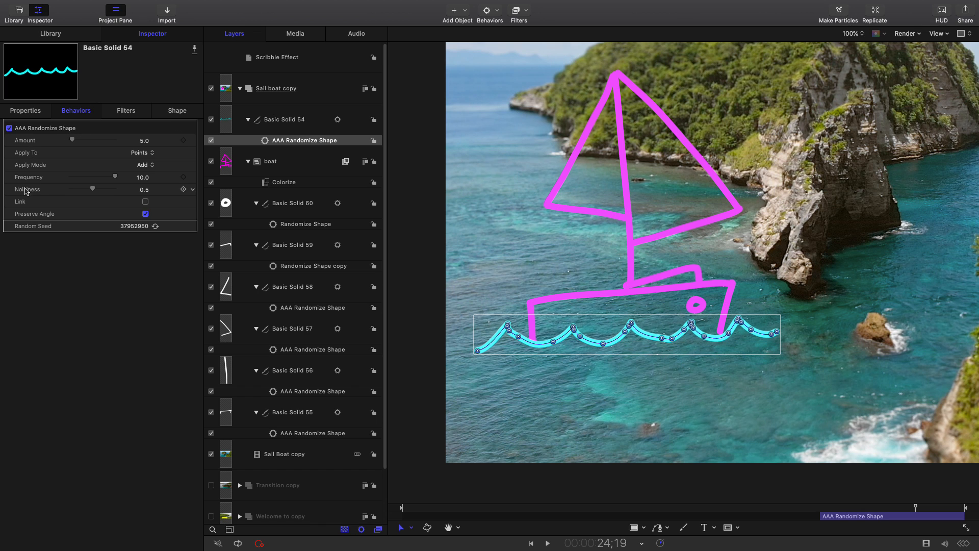
pyautogui.click(155, 226)
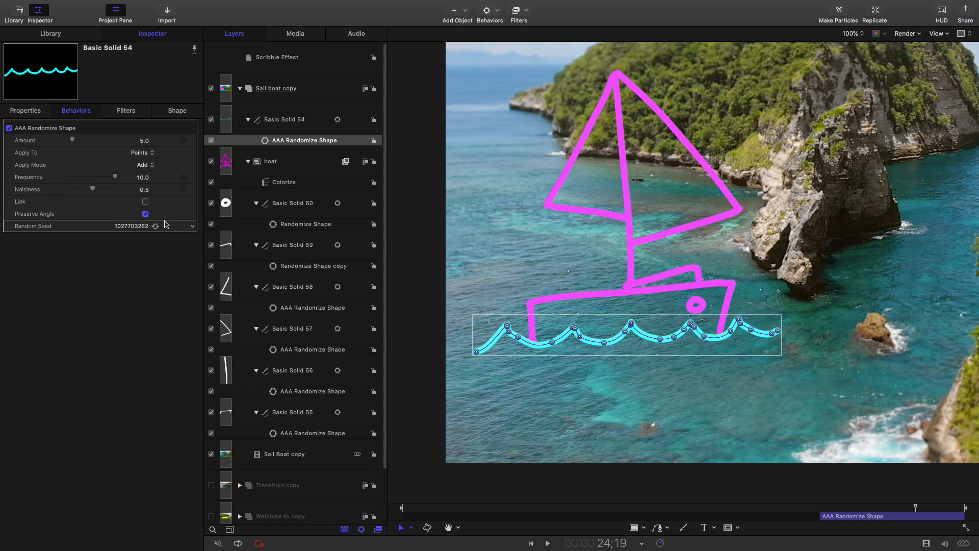
# Generate new Random Seeds for the randomize behaviors on the porthole and cabin strokes, Basic Solid 60 and 59
pyautogui.click(303, 225)
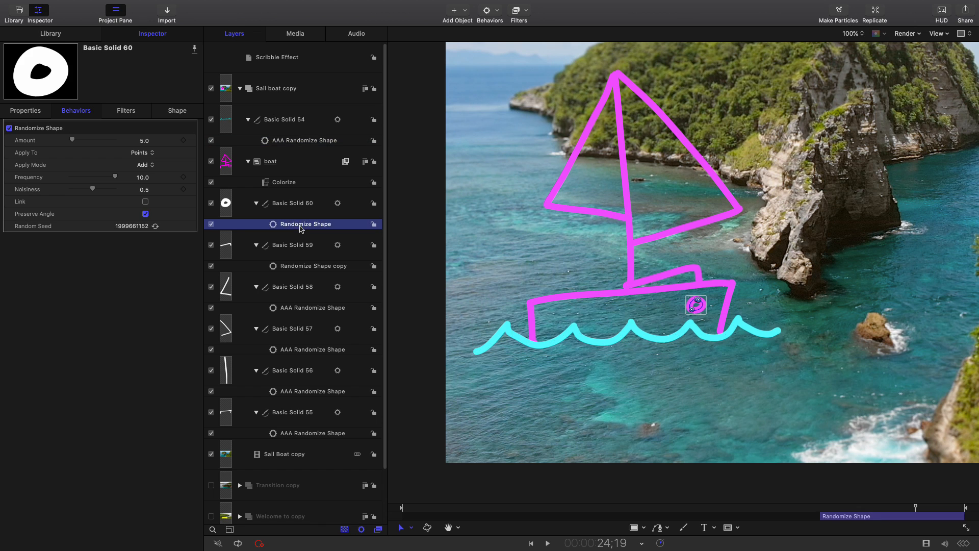
pyautogui.click(155, 226)
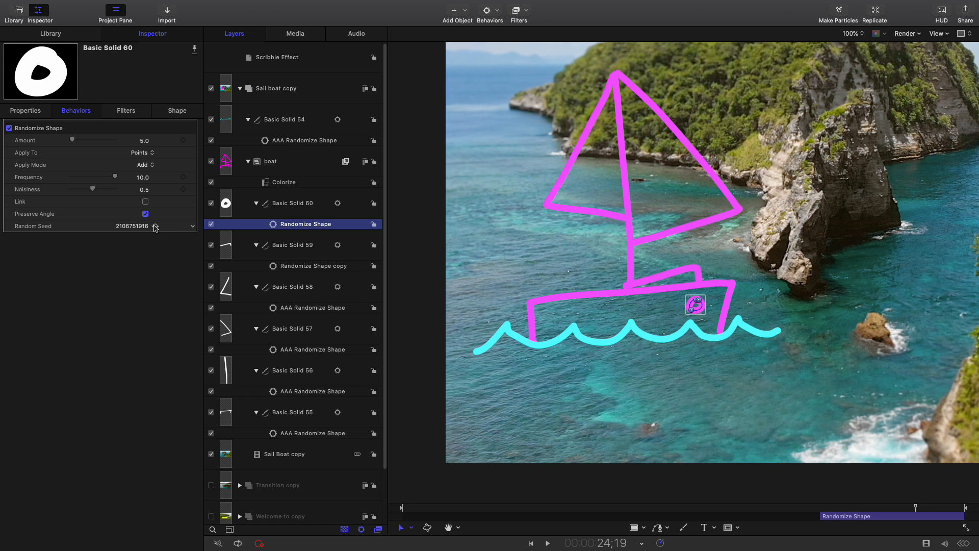
pyautogui.click(293, 267)
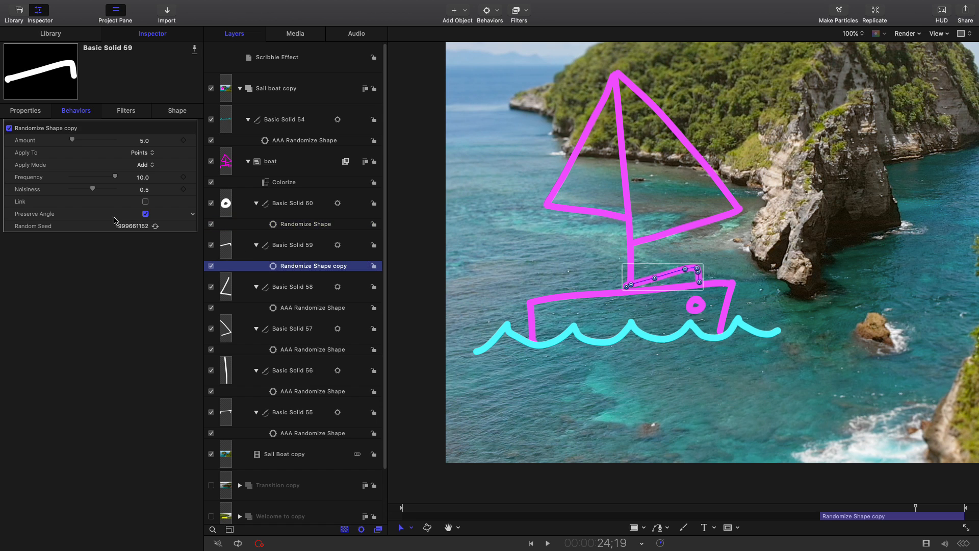
pyautogui.click(155, 226)
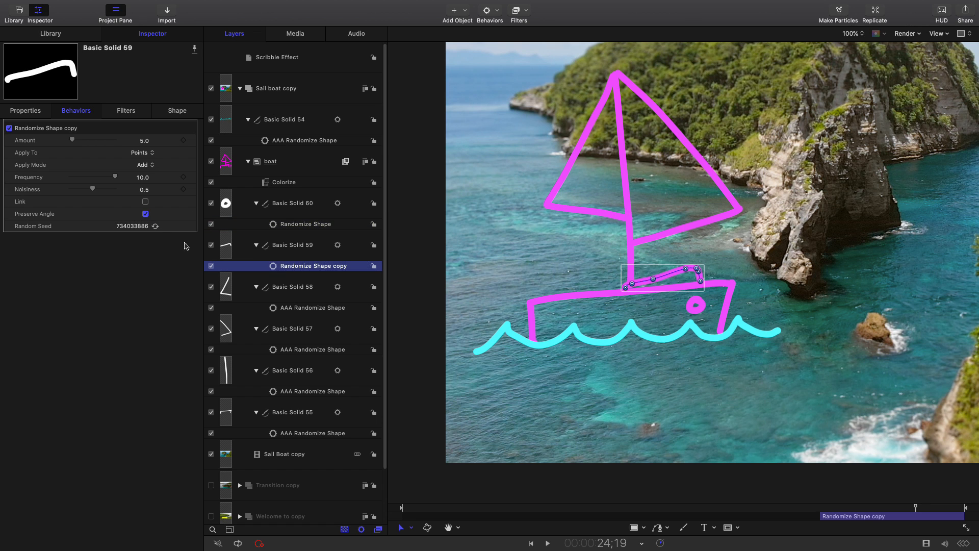
# Generate new Random Seeds for the sail and mast strokes, Basic Solid 58, 57 and 56, and select the hull stroke's randomize behavior
pyautogui.click(320, 309)
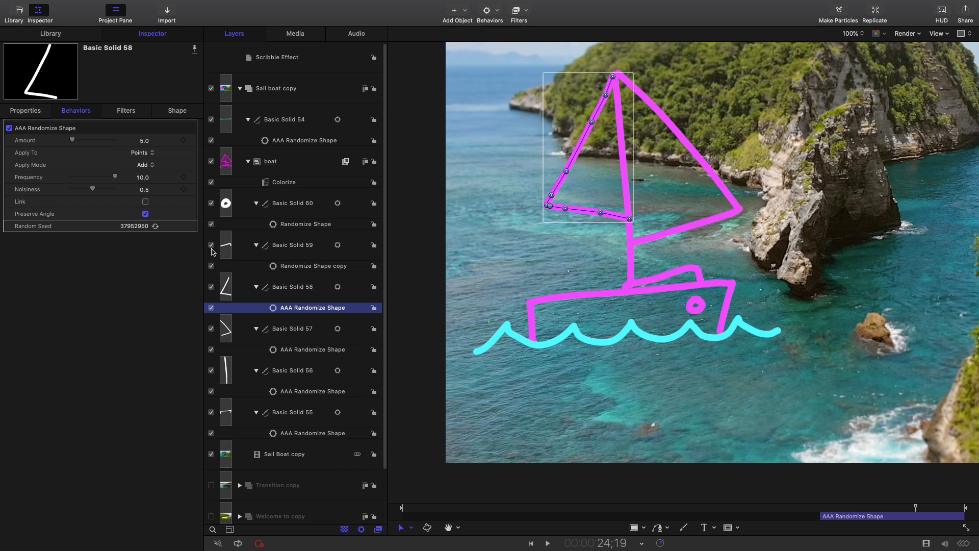
pyautogui.click(155, 226)
pyautogui.click(293, 350)
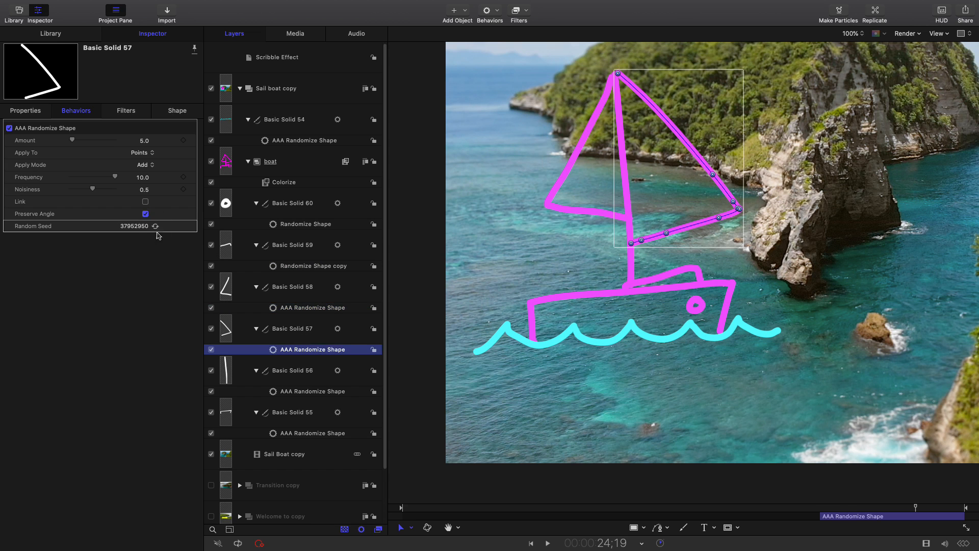
pyautogui.click(155, 226)
pyautogui.click(320, 391)
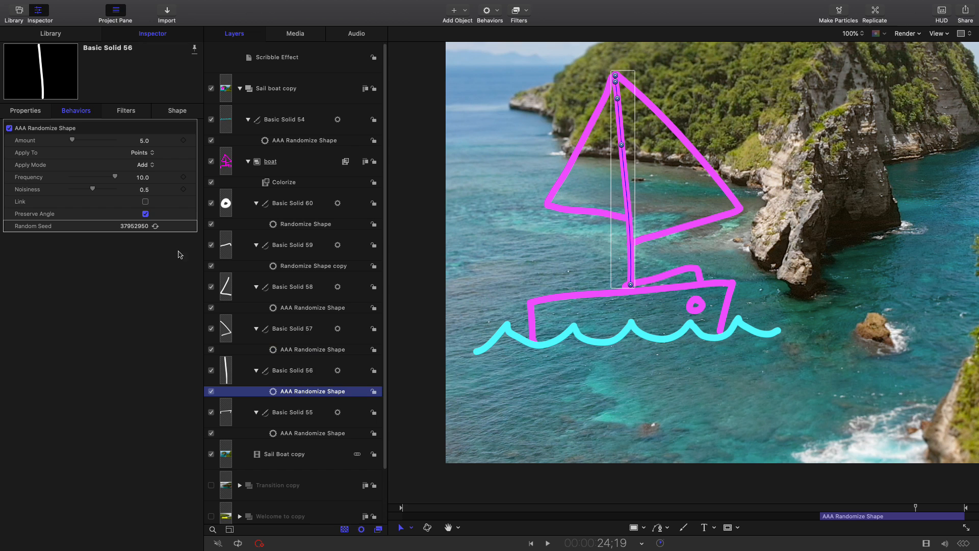
pyautogui.click(155, 226)
pyautogui.click(311, 433)
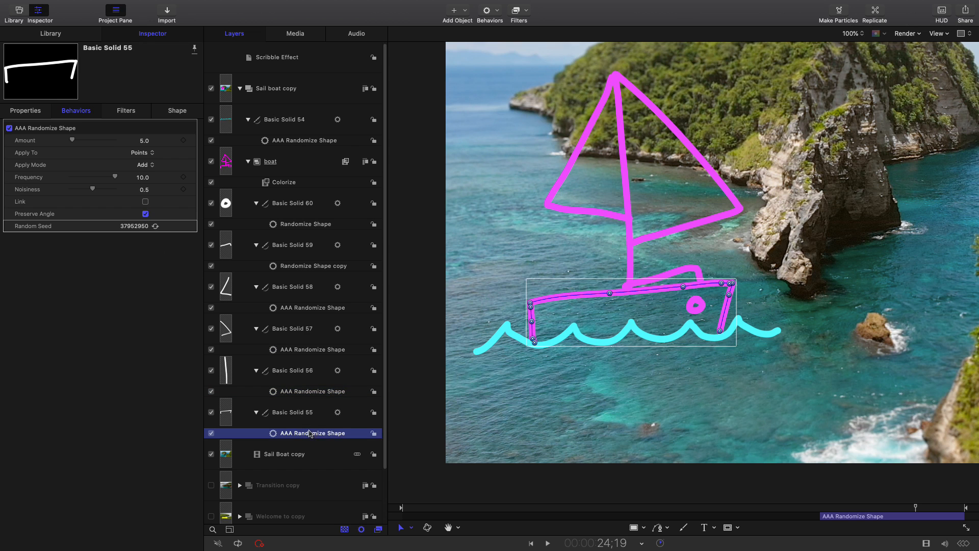
# Collapse the boat group and the wave stroke Basic Solid 54 in the layer list, and preview the animated drawing
pyautogui.click(248, 161)
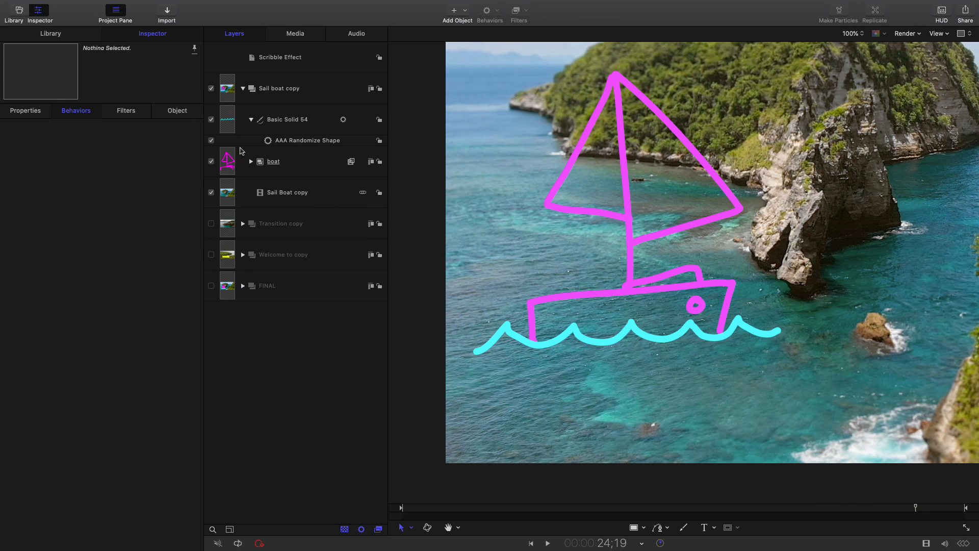
pyautogui.click(299, 121)
pyautogui.click(251, 120)
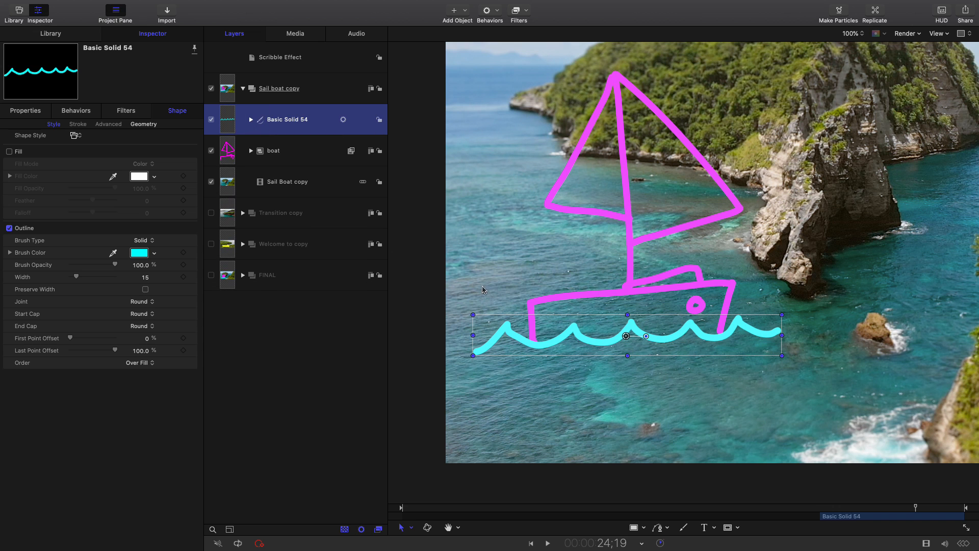
pyautogui.click(830, 508)
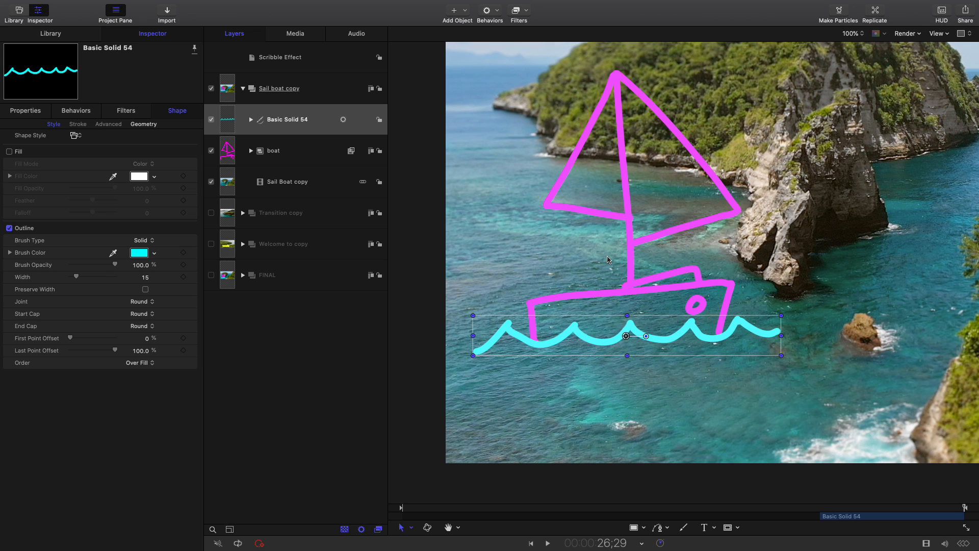
# Group the wave stroke Basic Solid 54 with the boat group, name the new group "boat water" and collapse it
pyautogui.click(339, 119)
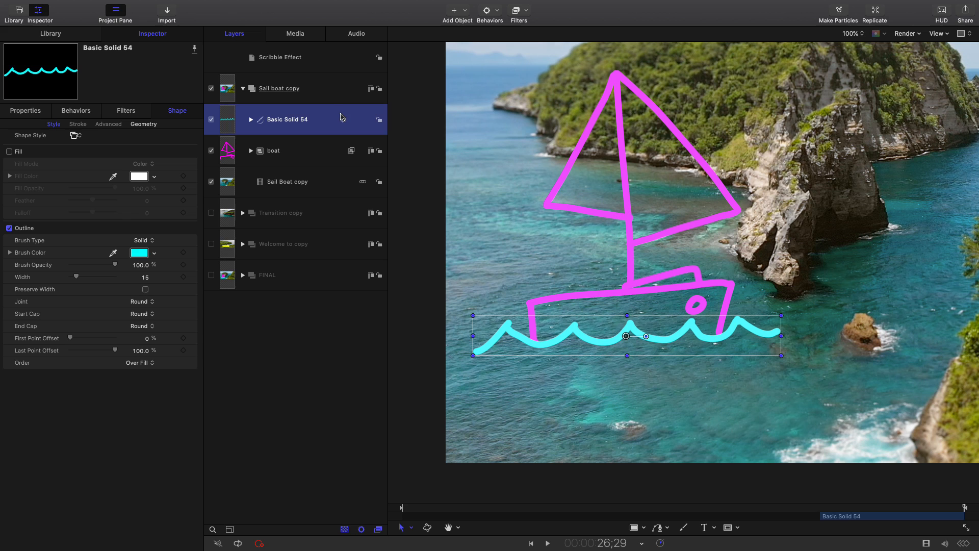
pyautogui.keyDown('shift'); pyautogui.click(325, 151); pyautogui.keyUp('shift')
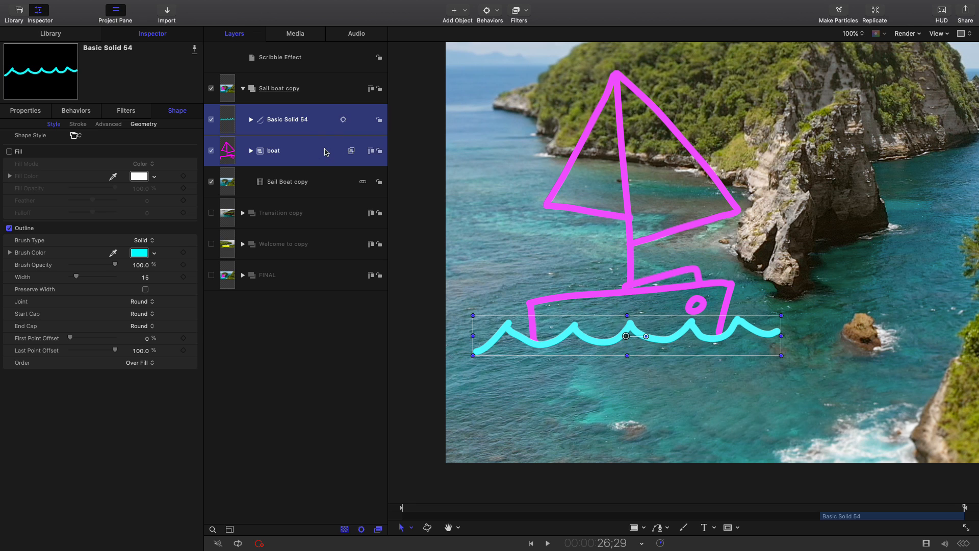
pyautogui.rightClick(325, 147)
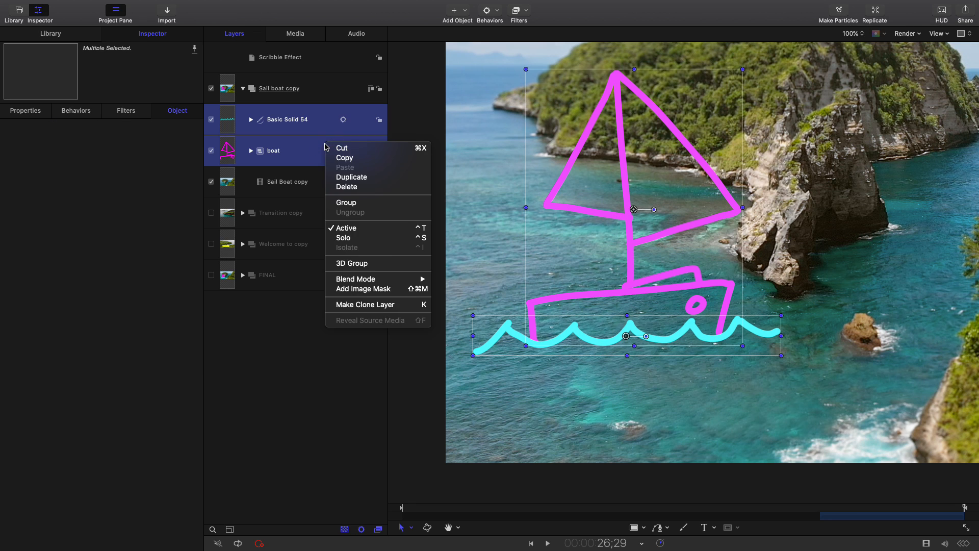
pyautogui.click(347, 202)
pyautogui.doubleClick(284, 125)
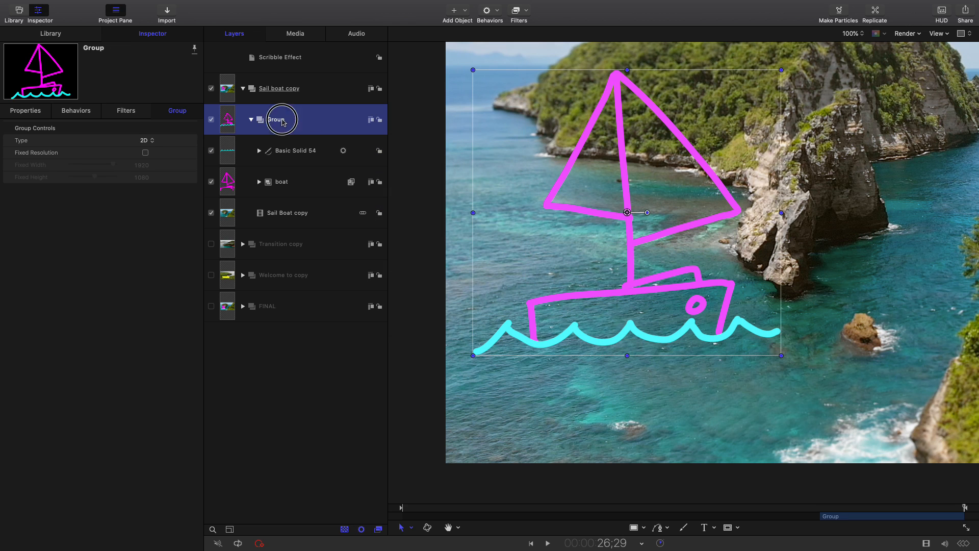
pyautogui.write('boat water')
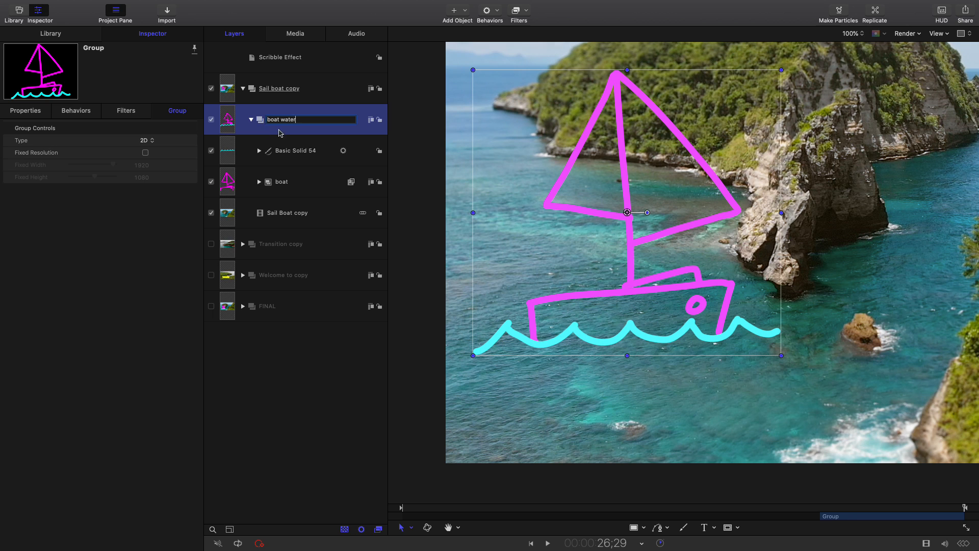
pyautogui.click(251, 120)
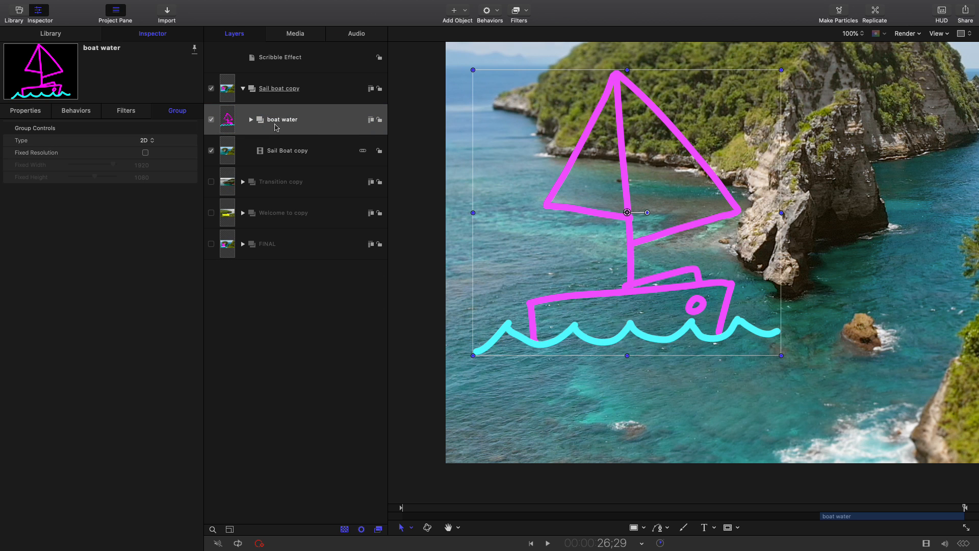
# Add an Oscillate parameter behavior to the Rotation of the boat water group
pyautogui.click(310, 129)
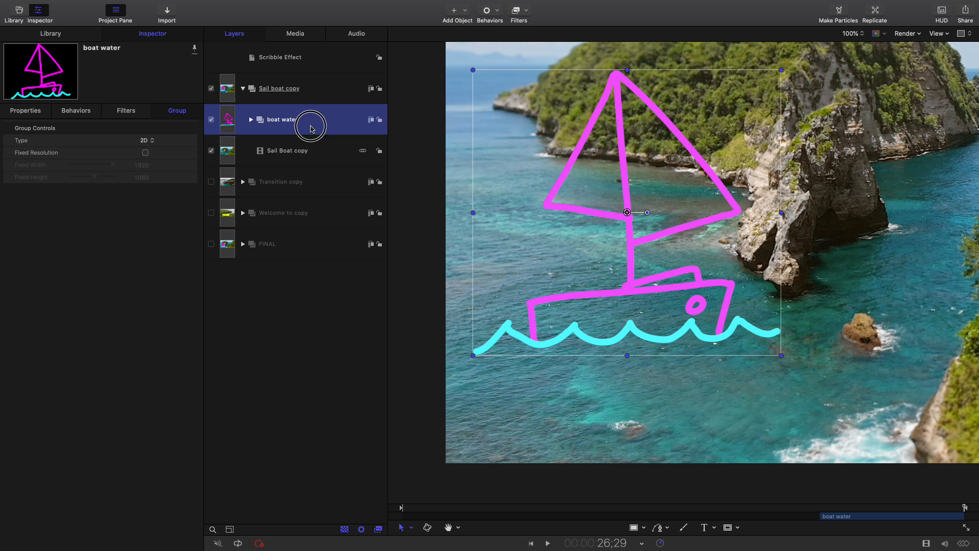
pyautogui.click(173, 38)
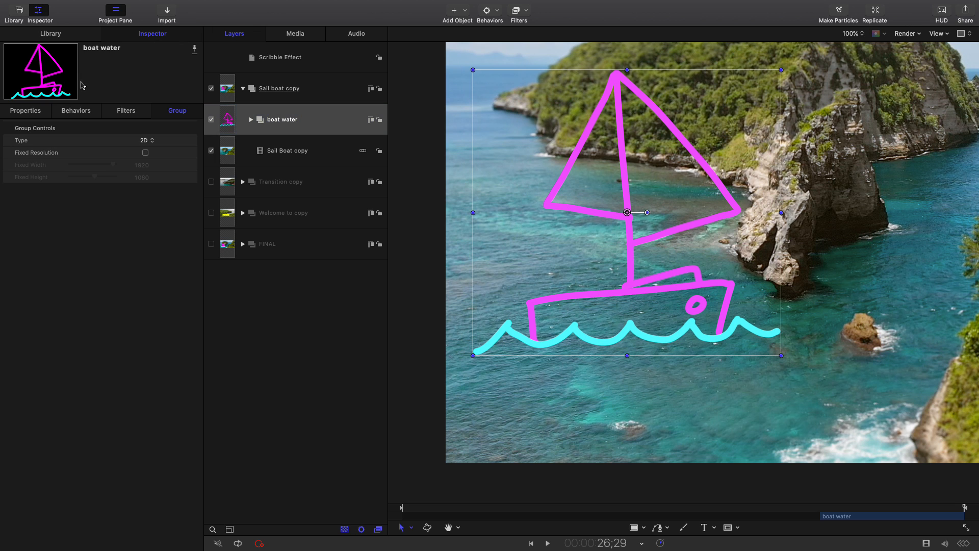
pyautogui.click(25, 113)
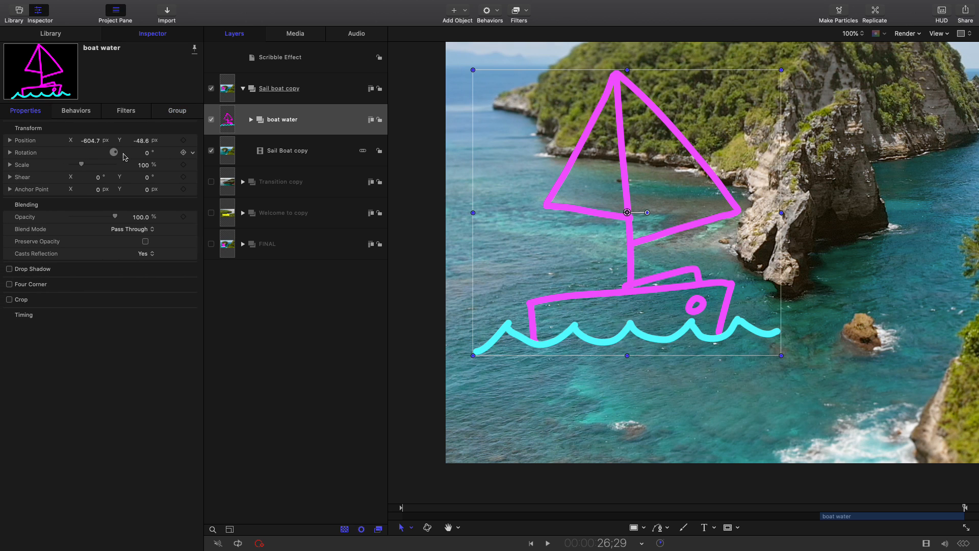
pyautogui.click(193, 155)
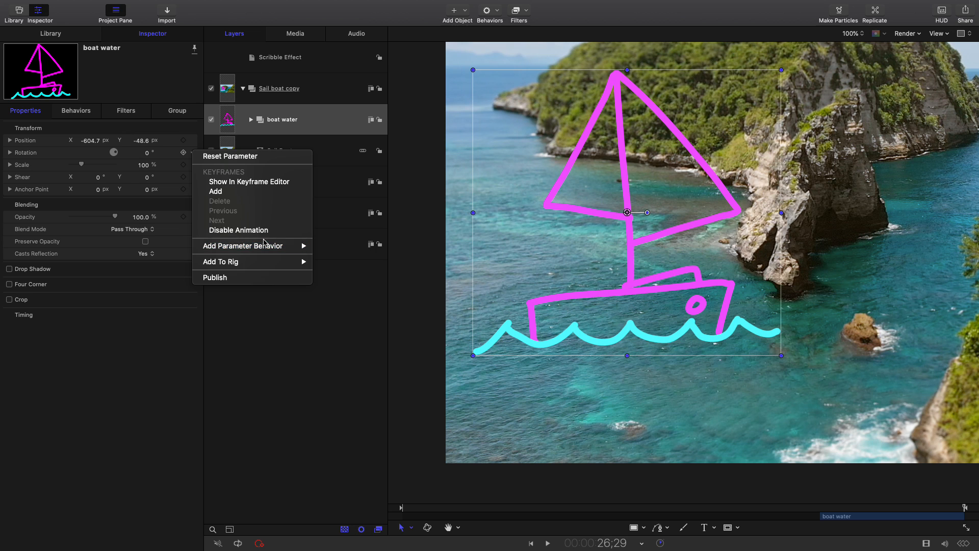
pyautogui.moveTo(262, 246)
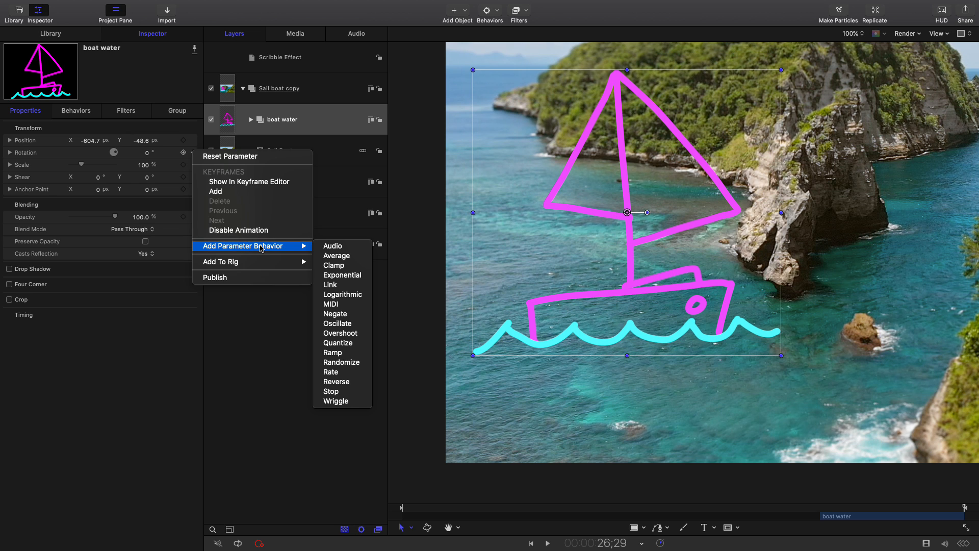
pyautogui.click(344, 324)
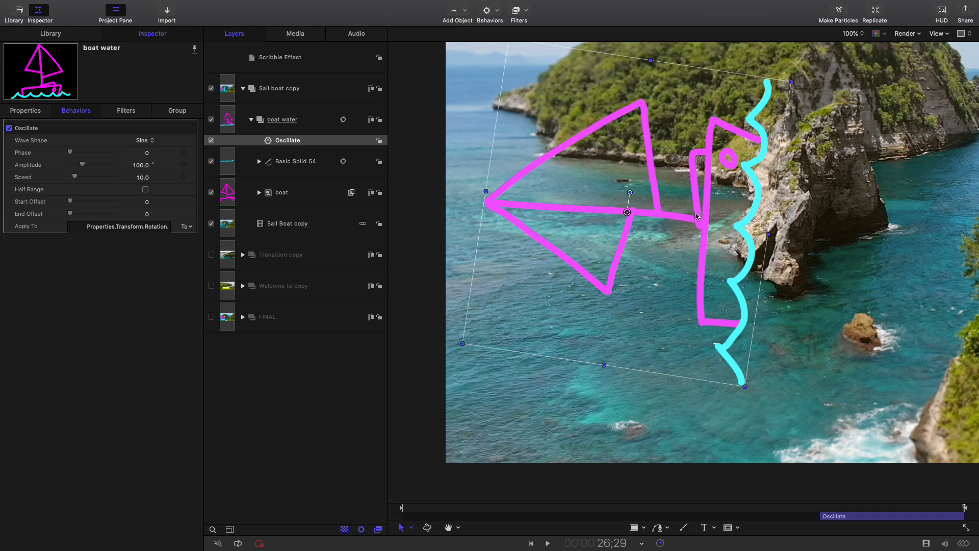
# Set the Oscillate behavior's Amplitude to 1.0° and play back the boat's rocking motion
pyautogui.moveTo(819, 507); pyautogui.dragTo(875, 508)
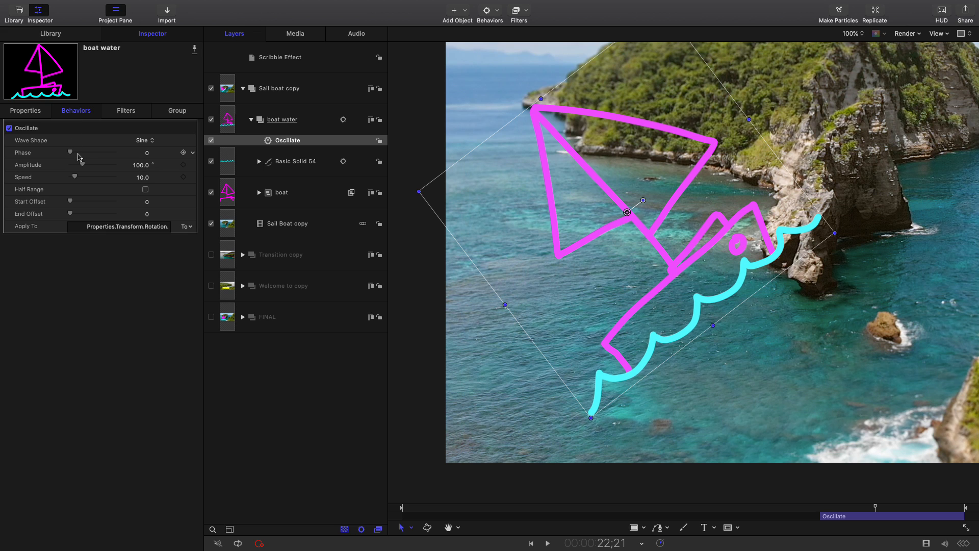
pyautogui.moveTo(82, 168); pyautogui.dragTo(70, 167)
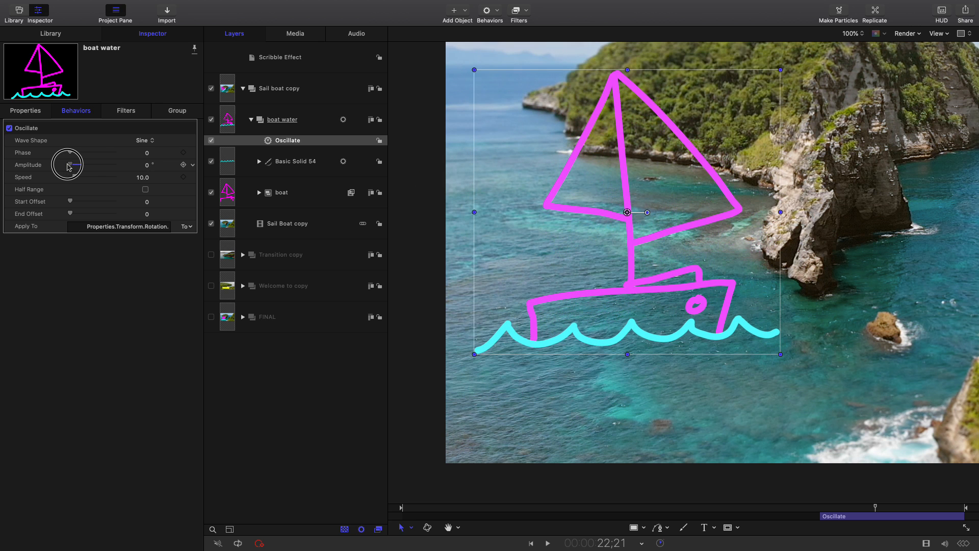
pyautogui.click(148, 166)
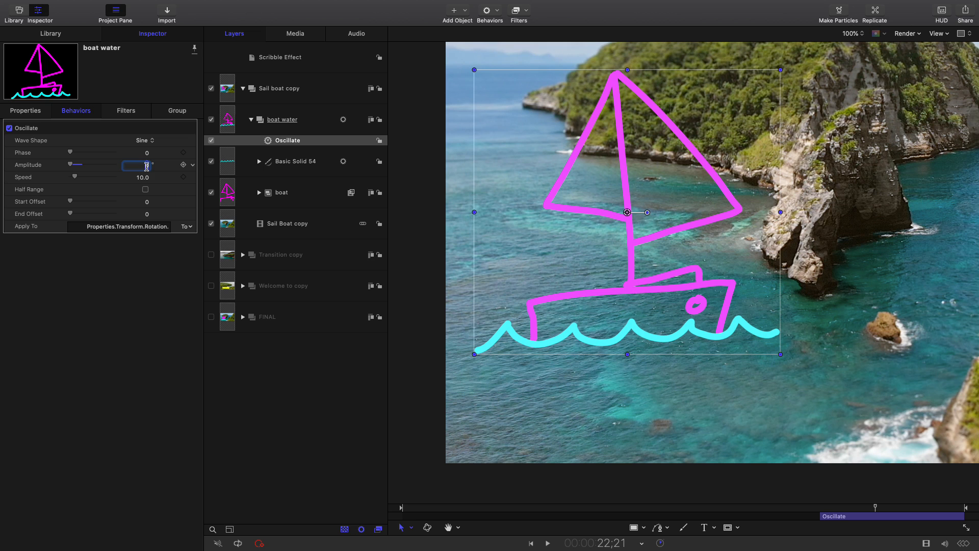
pyautogui.press('Return')
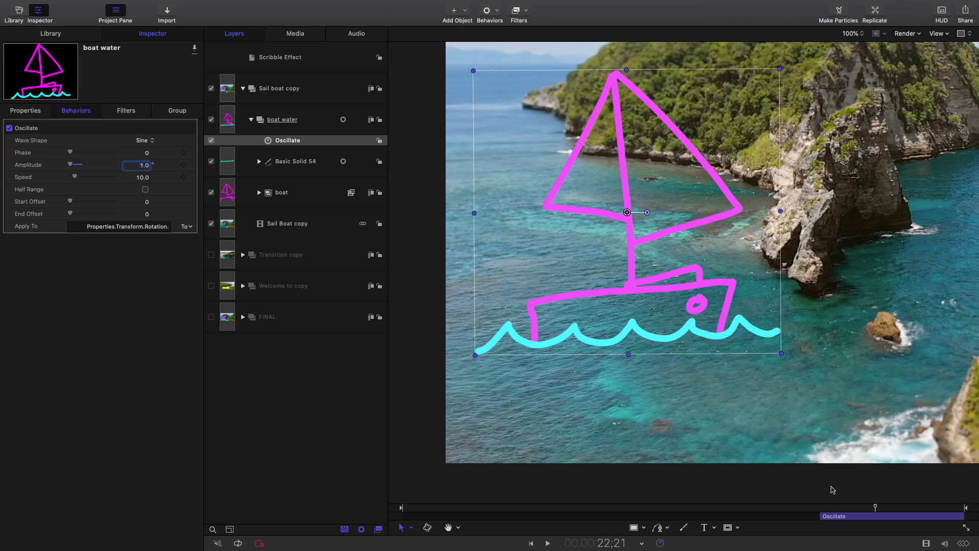
pyautogui.moveTo(829, 508)
pyautogui.mouseDown()
pyautogui.moveTo(940, 508)
pyautogui.moveTo(827, 513)
pyautogui.mouseUp()
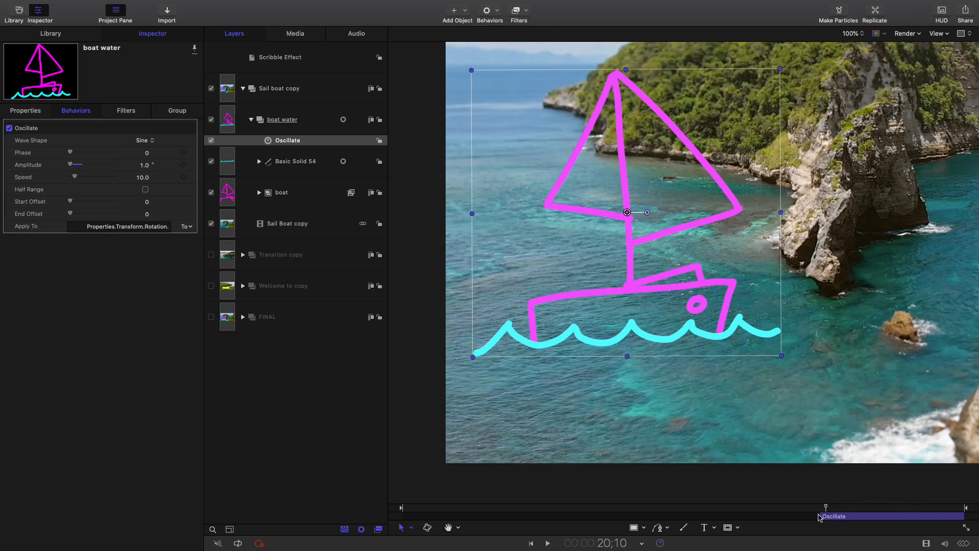
pyautogui.press('space')
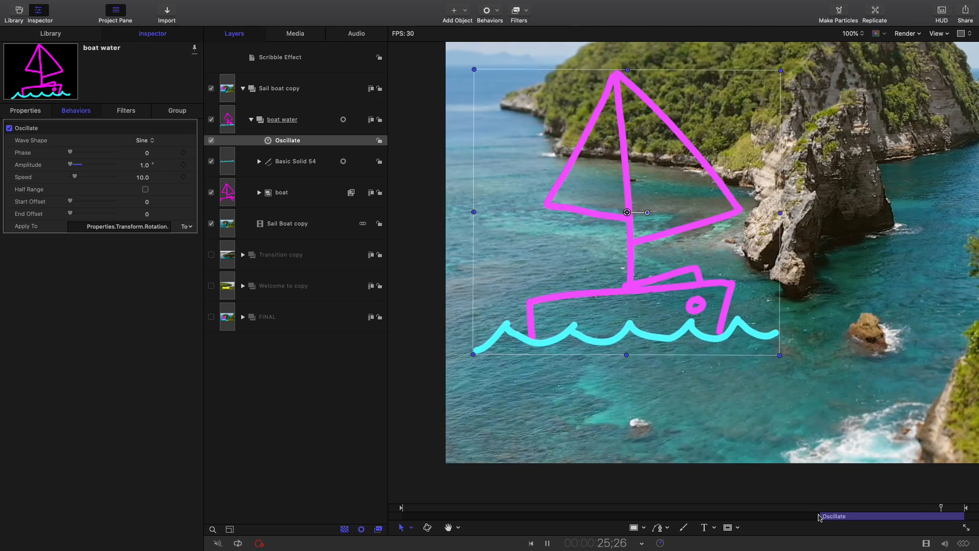
pyautogui.click(844, 515)
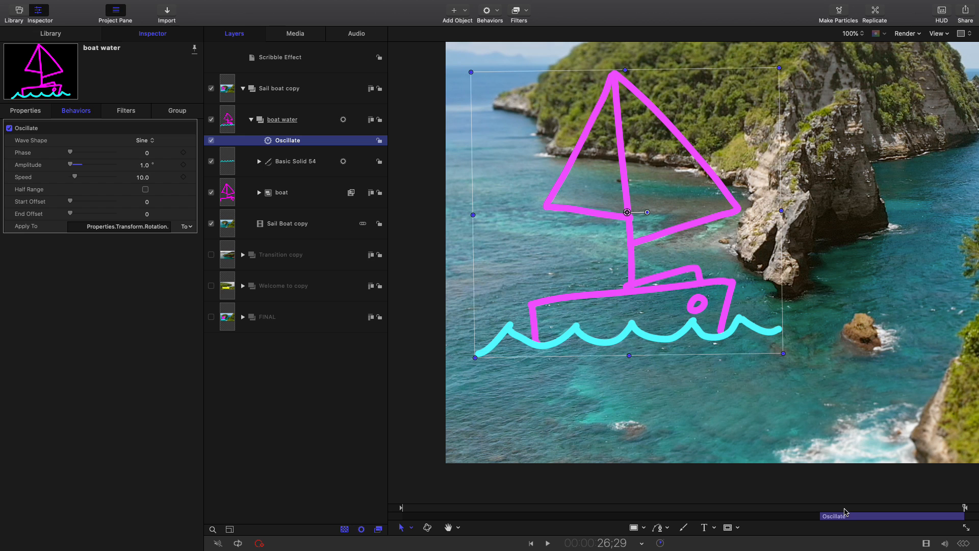
# Apply the Match Move behavior from the Motion Tracking category to the boat water group
pyautogui.click(317, 114)
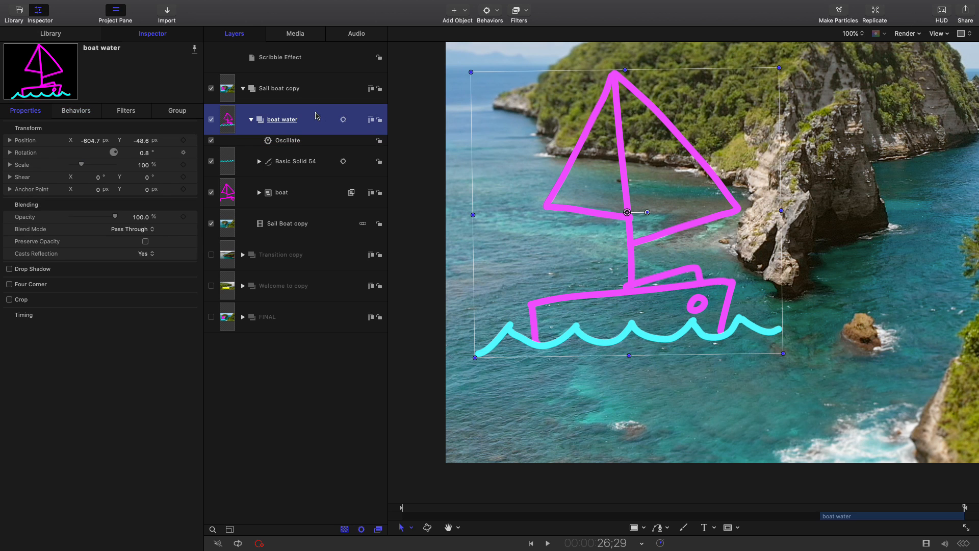
pyautogui.click(78, 33)
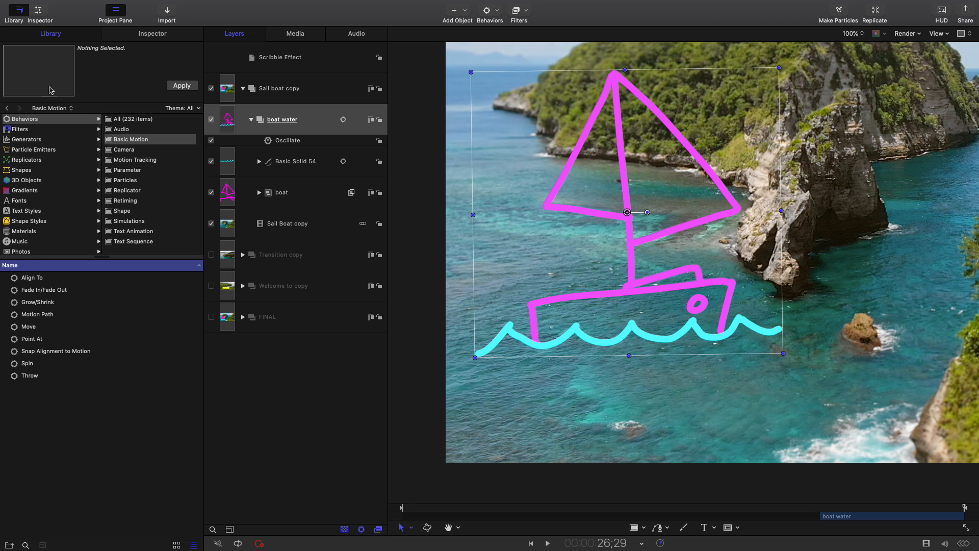
pyautogui.click(47, 120)
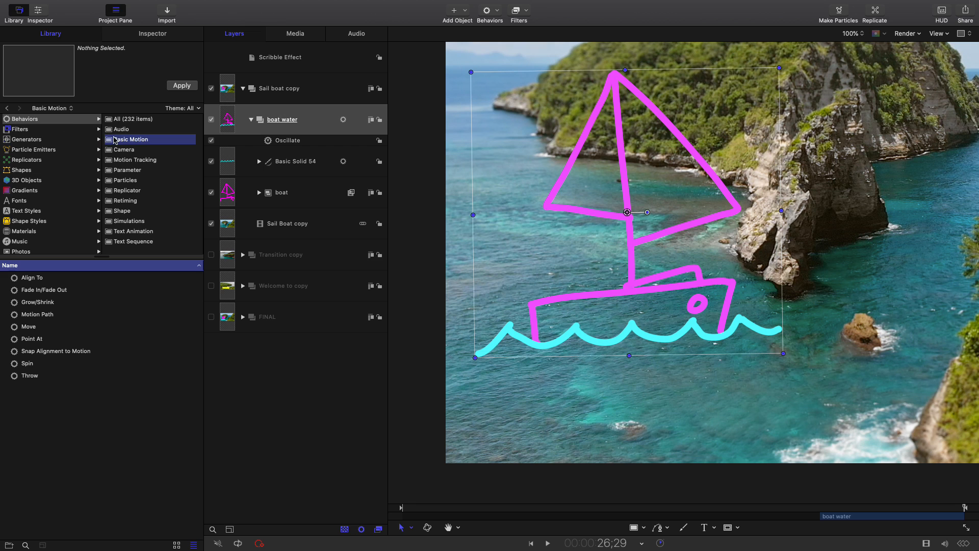
pyautogui.click(126, 162)
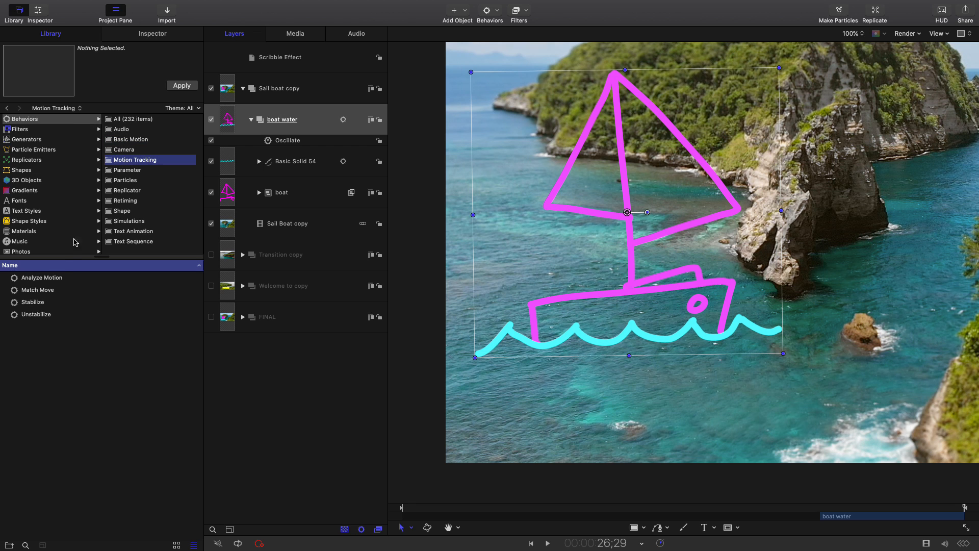
pyautogui.click(41, 292)
pyautogui.moveTo(42, 292); pyautogui.dragTo(320, 117)
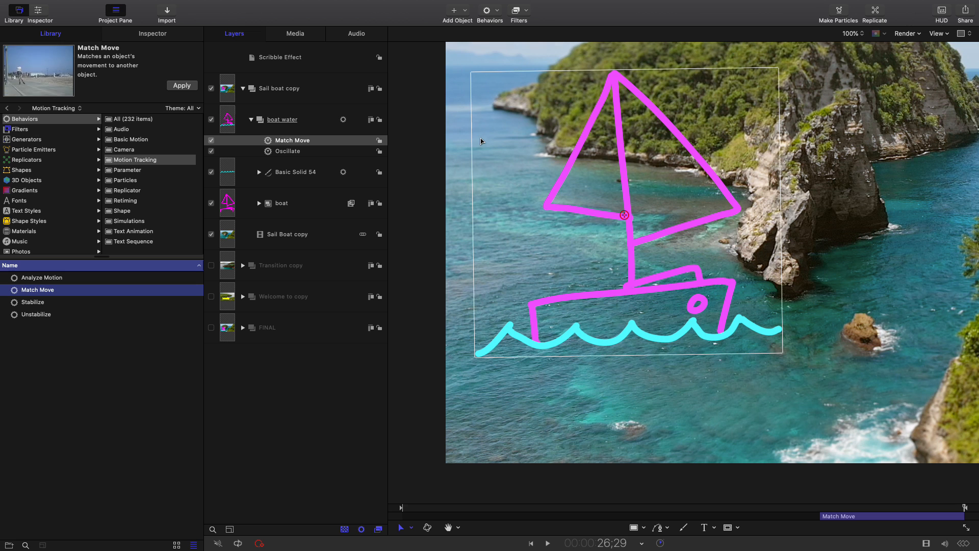
# Place the Match Move tracker on the face of the large rock beside the sailboat, with the playhead at 20;02
pyautogui.moveTo(615, 215)
pyautogui.mouseDown()
pyautogui.moveTo(629, 193)
pyautogui.moveTo(666, 213)
pyautogui.moveTo(745, 148)
pyautogui.moveTo(757, 169)
pyautogui.mouseUp()
pyautogui.moveTo(756, 171)
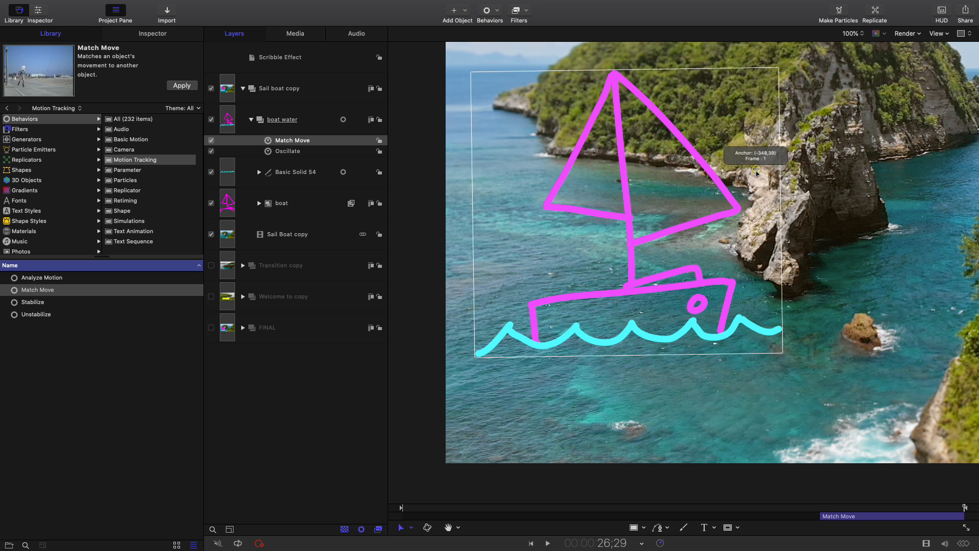
pyautogui.moveTo(757, 171); pyautogui.dragTo(775, 220)
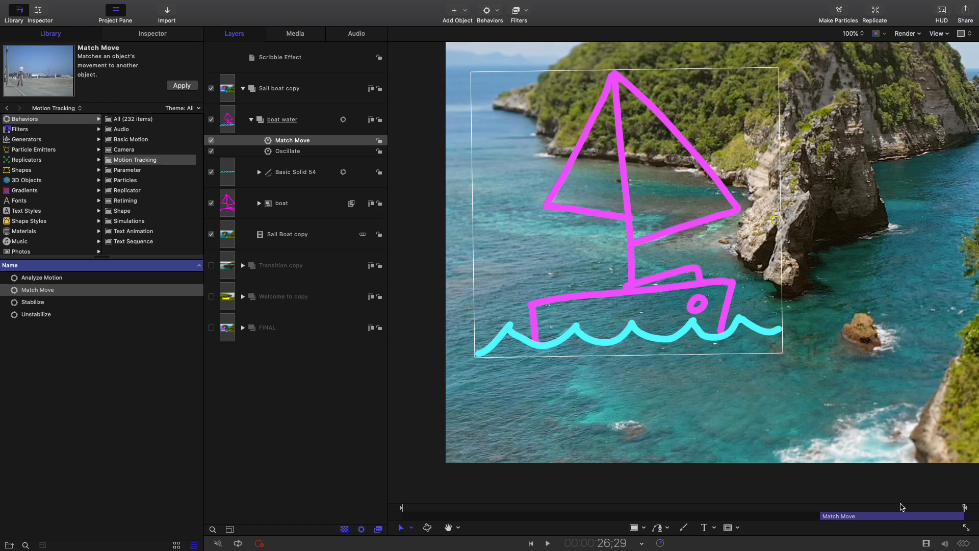
pyautogui.moveTo(894, 511); pyautogui.dragTo(820, 518)
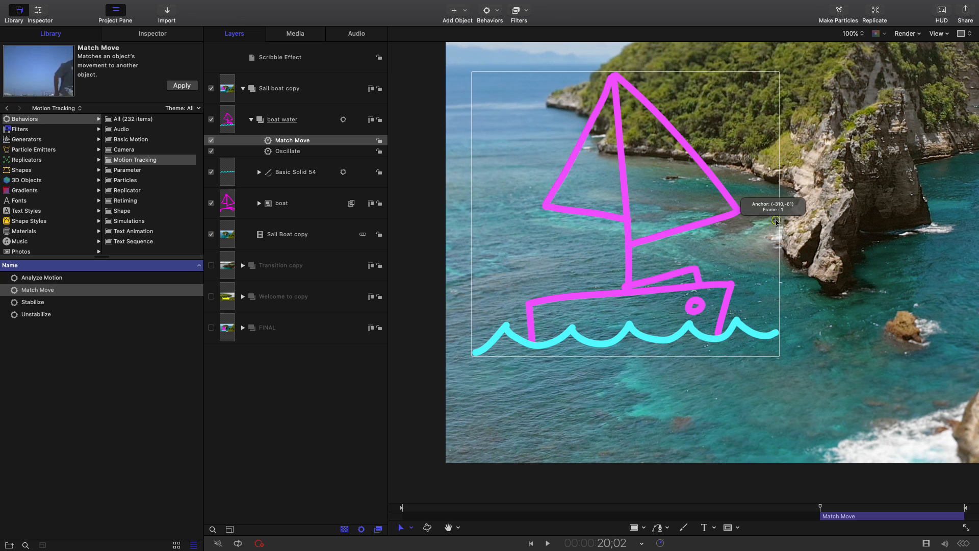
pyautogui.moveTo(776, 221); pyautogui.dragTo(820, 223)
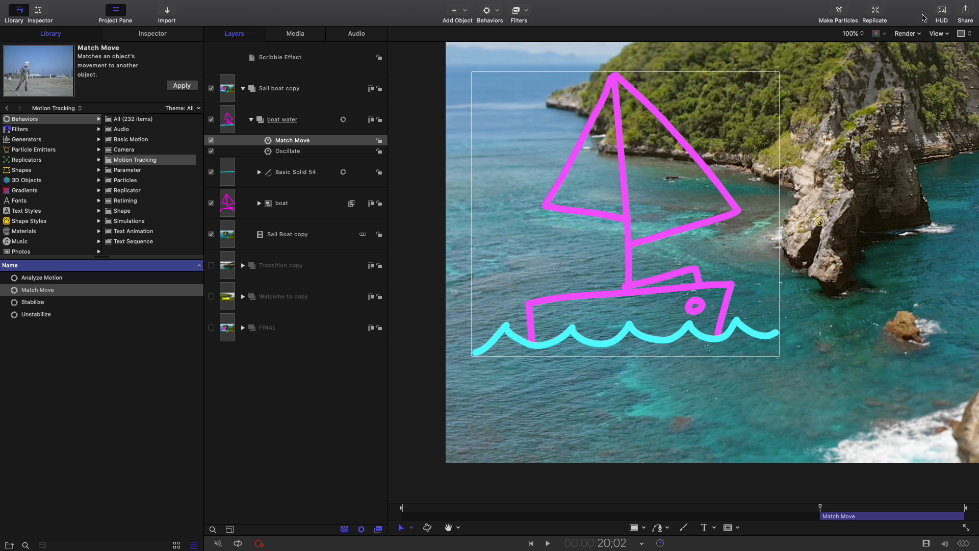
# Show the HUD, analyze the Sail Boat copy footage for Match Move with Adjust on Position, and scrub through the tracked motion
pyautogui.click(942, 13)
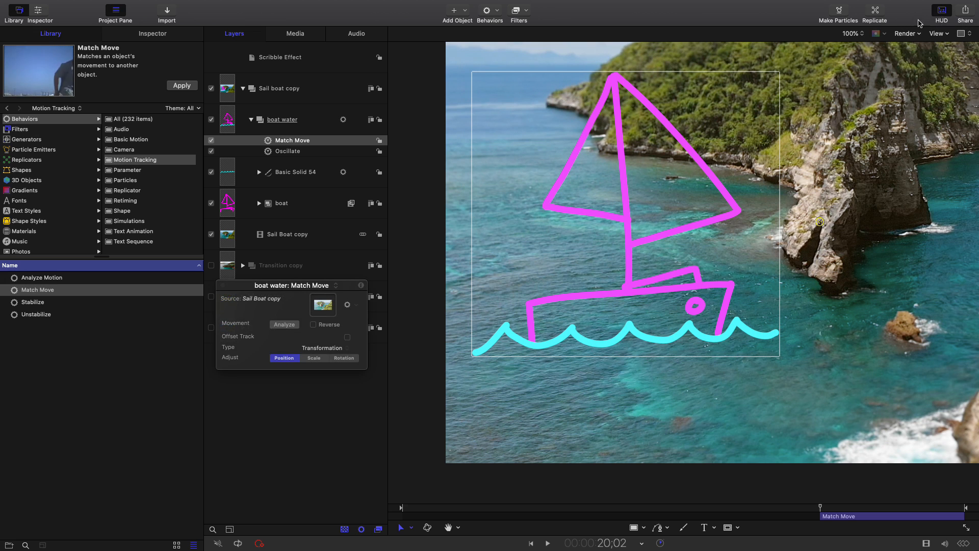
pyautogui.moveTo(344, 288); pyautogui.dragTo(367, 236)
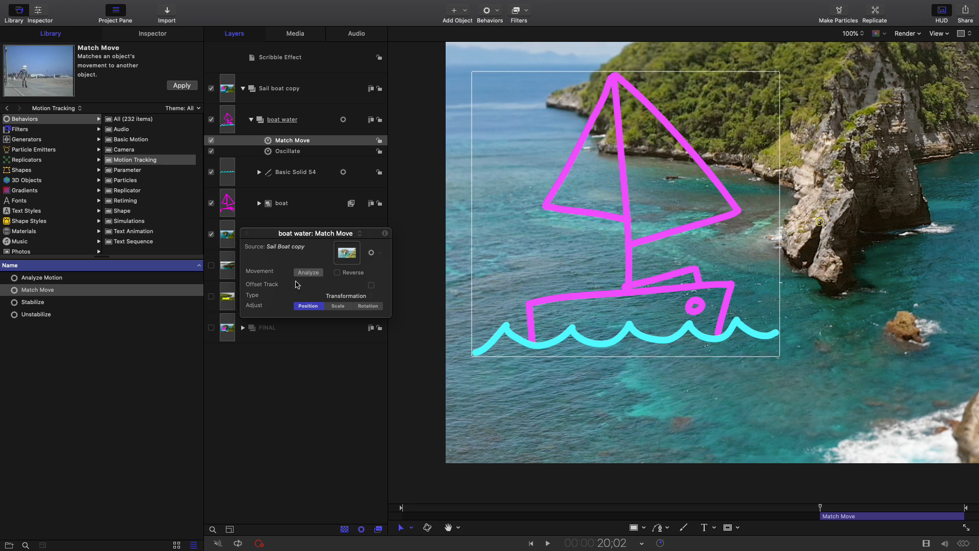
pyautogui.click(313, 307)
pyautogui.click(313, 308)
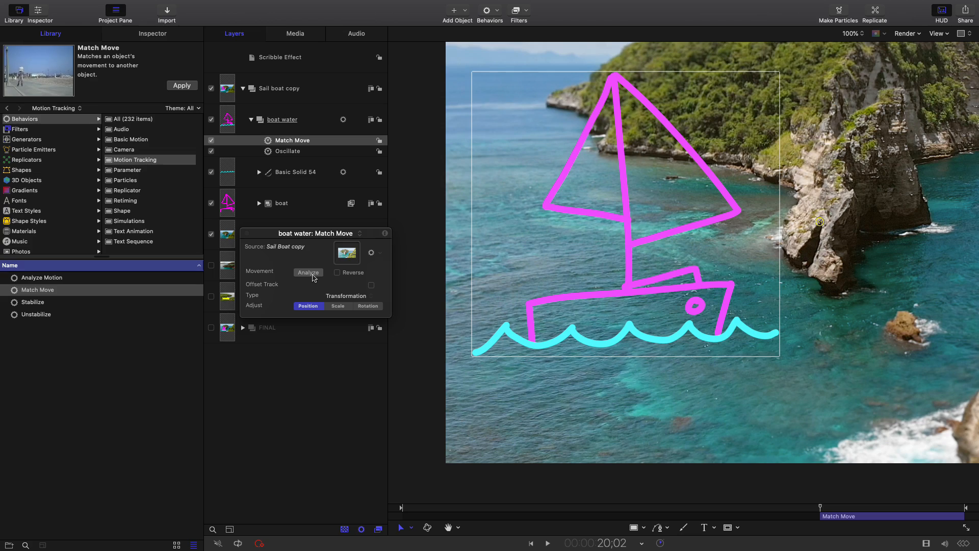
pyautogui.click(313, 275)
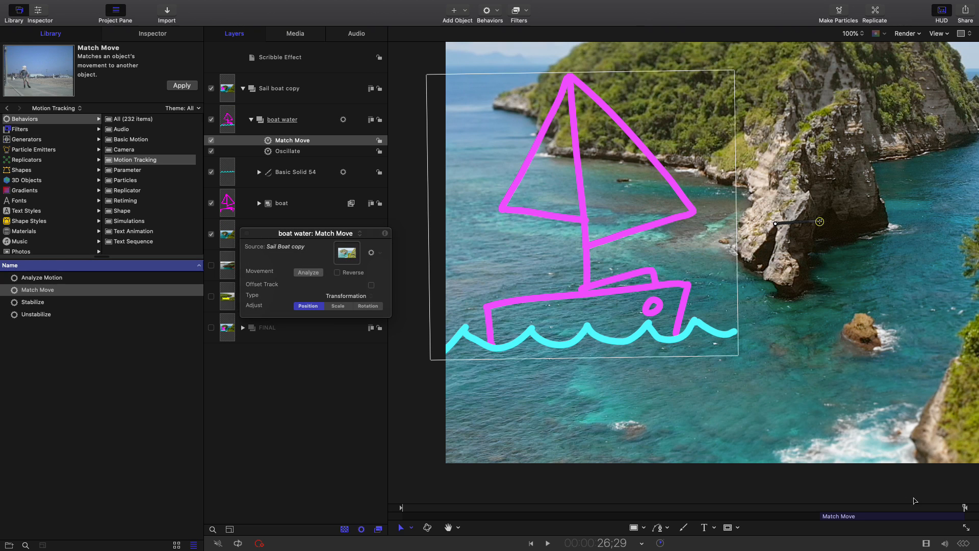
pyautogui.moveTo(834, 508); pyautogui.dragTo(938, 456)
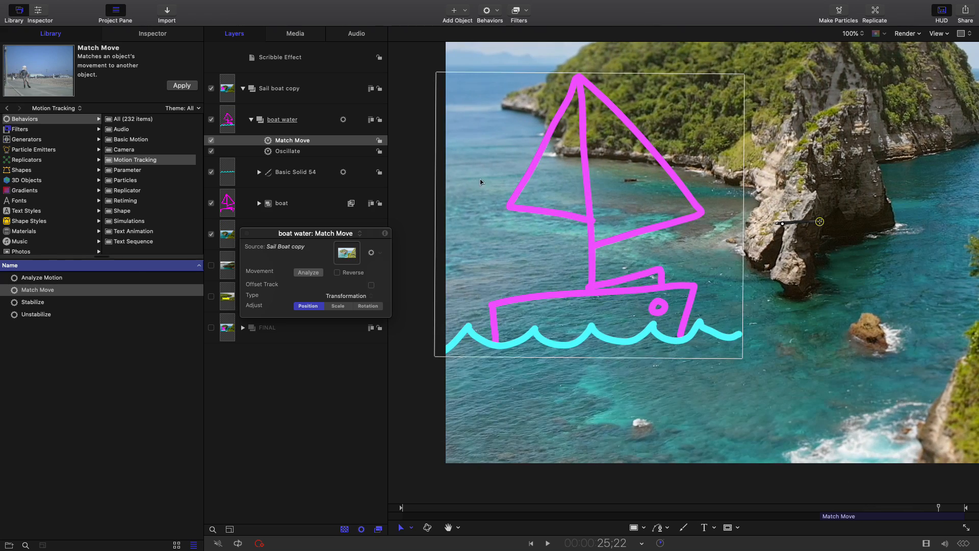
# Move the boat water group down and to the right, closer to the large rock, with the Transform tool
pyautogui.click(322, 118)
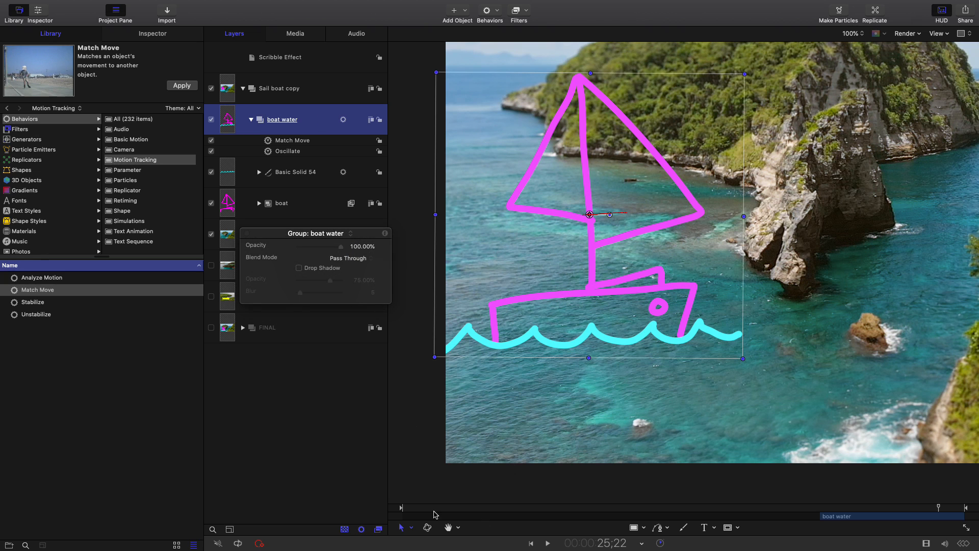
pyautogui.click(413, 528)
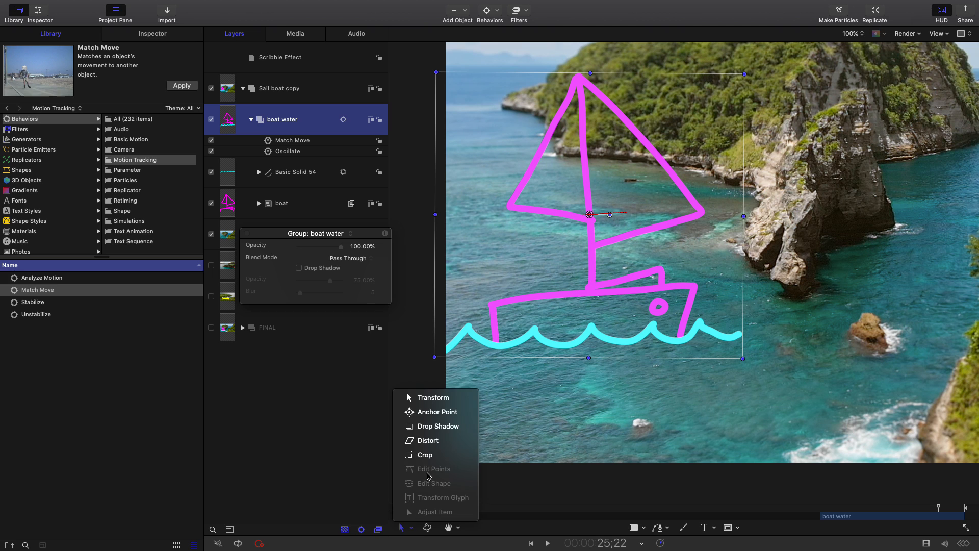
pyautogui.click(446, 399)
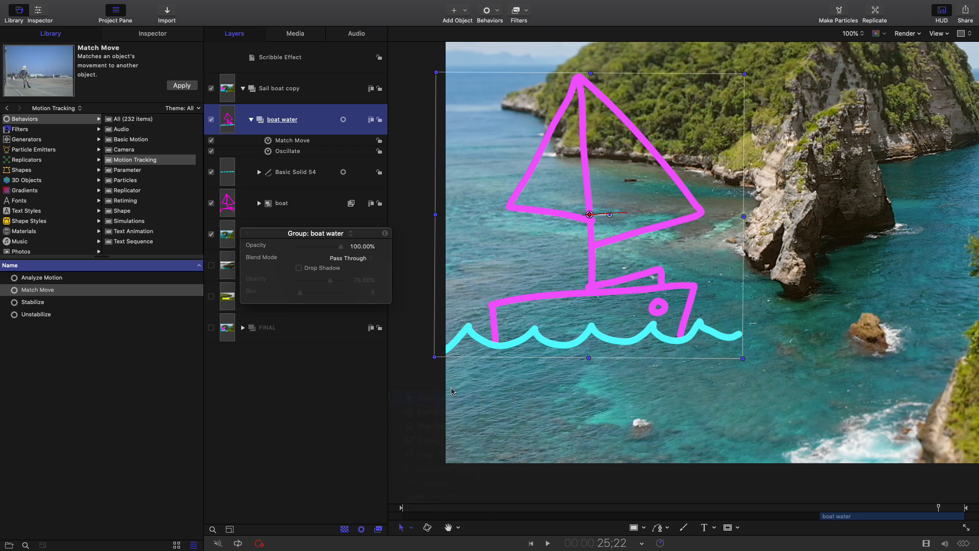
pyautogui.moveTo(549, 269); pyautogui.dragTo(588, 308)
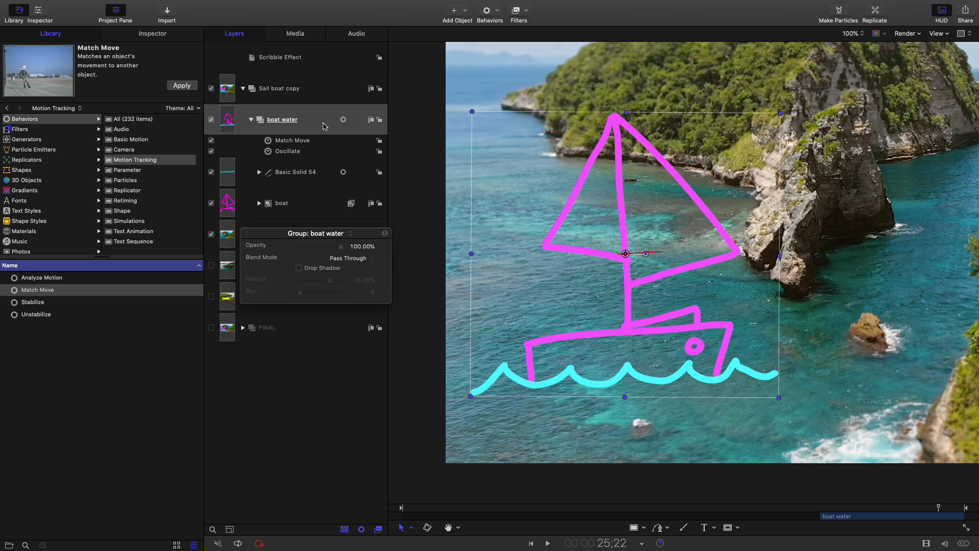
# Play back the tracked boat from near the start of the boat water group, and fit the full frame in the canvas
pyautogui.moveTo(938, 507); pyautogui.dragTo(822, 508)
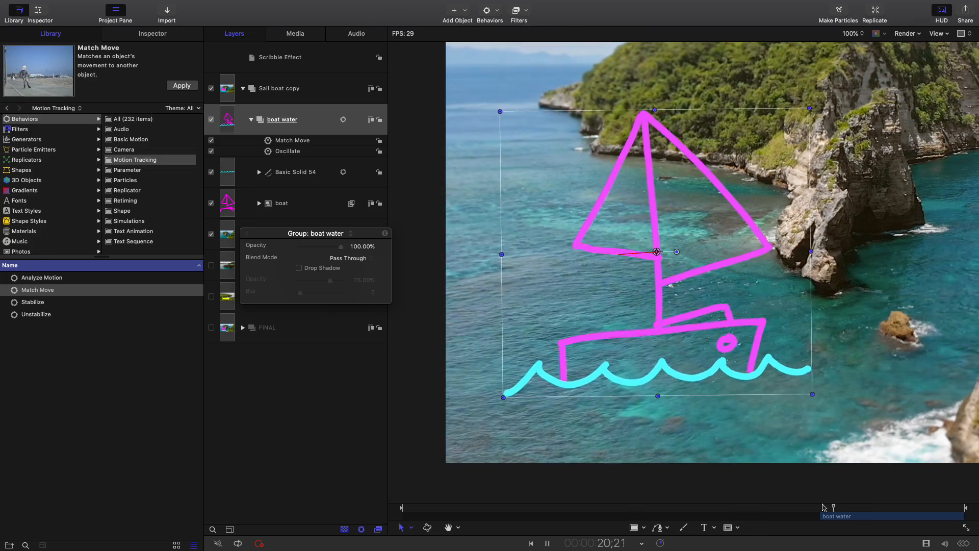
pyautogui.click(273, 407)
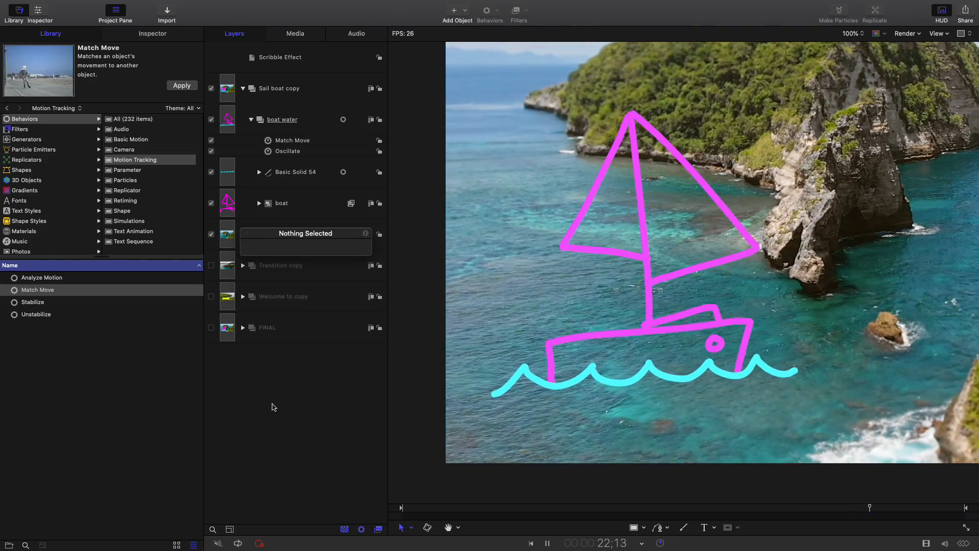
pyautogui.click(854, 33)
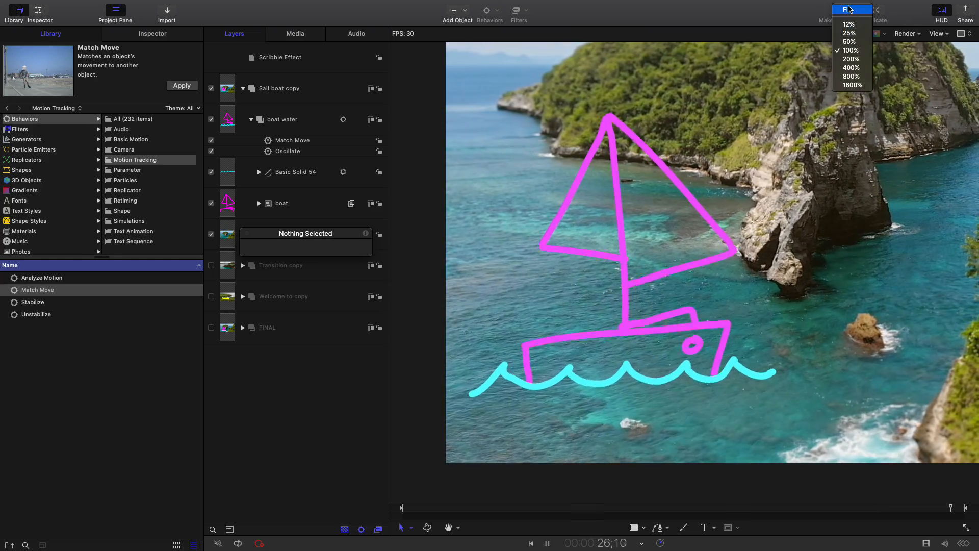
pyautogui.click(847, 8)
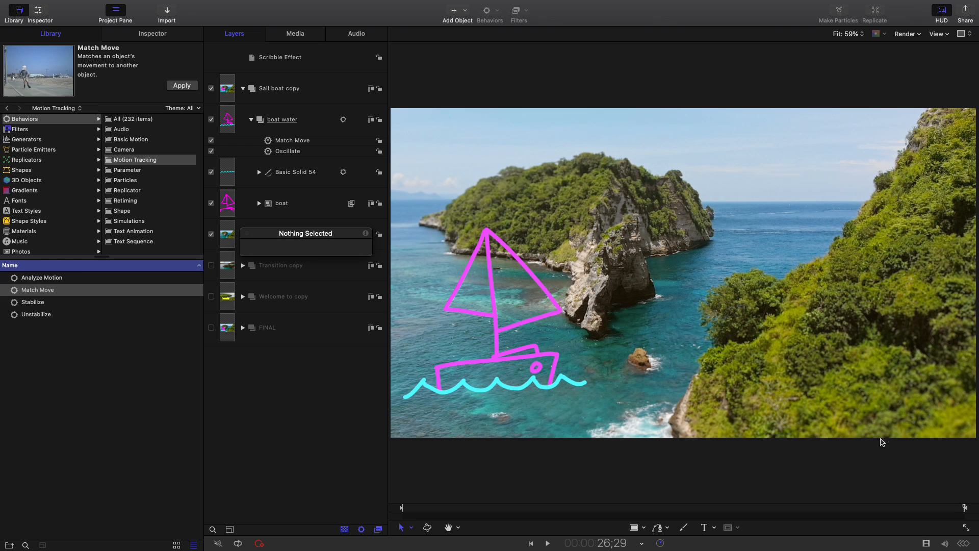
# With the playhead at 21;04, scale the boat water group down to about three quarters and shift it onto open water away from the rock
pyautogui.moveTo(850, 509); pyautogui.dragTo(843, 512)
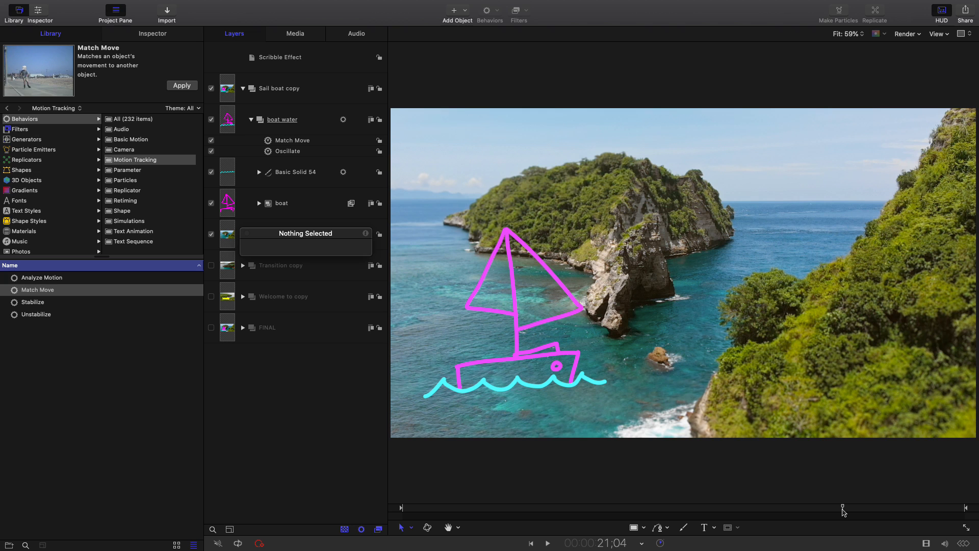
pyautogui.click(316, 112)
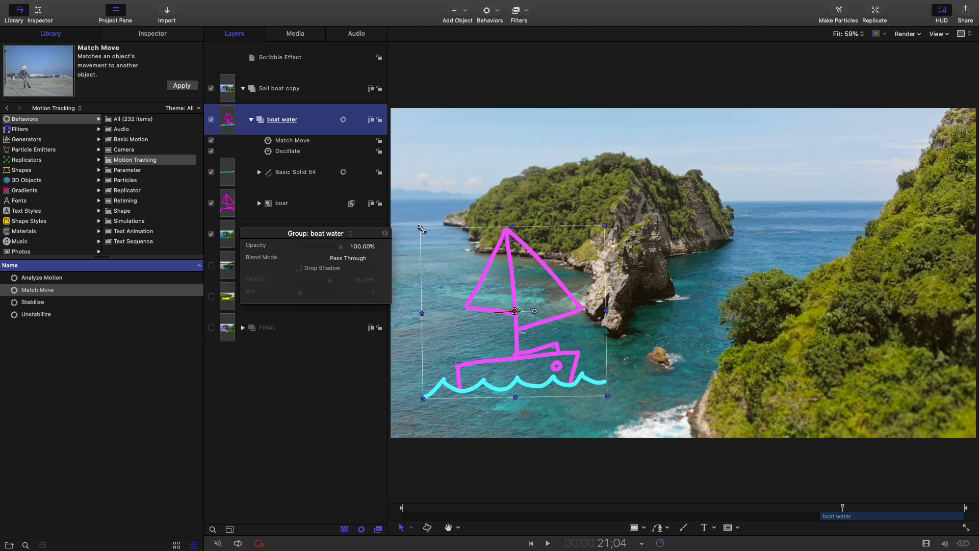
pyautogui.moveTo(422, 229); pyautogui.dragTo(469, 274)
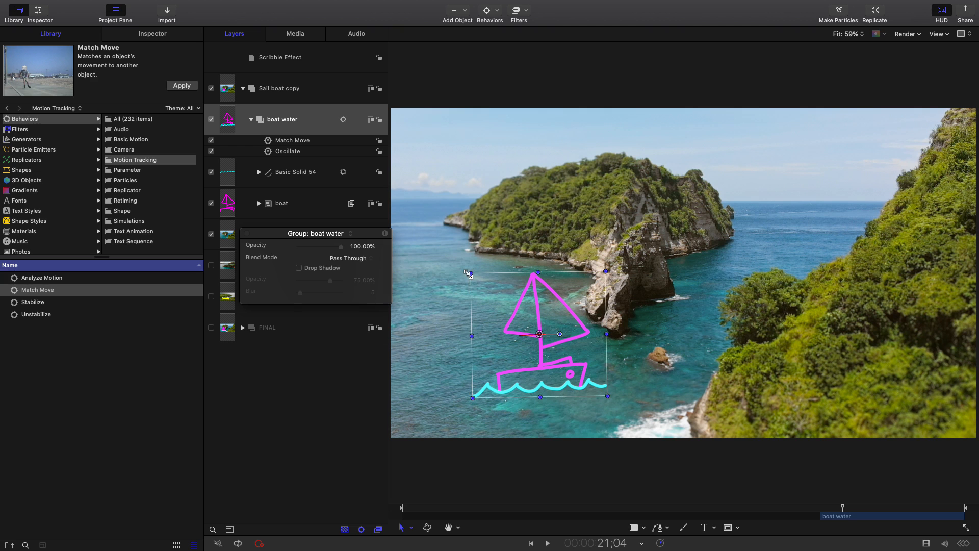
pyautogui.moveTo(525, 301); pyautogui.dragTo(499, 284)
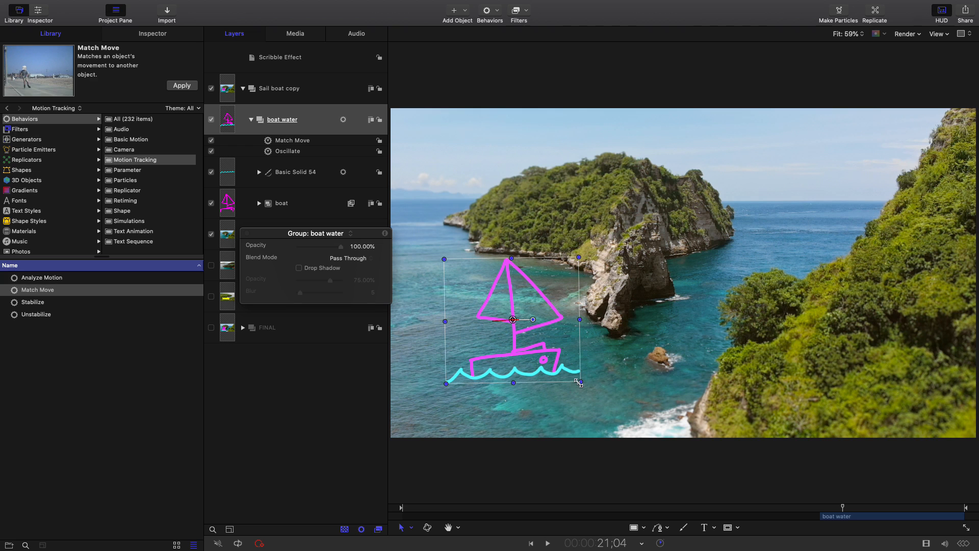
pyautogui.moveTo(571, 358)
pyautogui.mouseDown()
pyautogui.moveTo(544, 354)
pyautogui.moveTo(553, 356)
pyautogui.mouseUp()
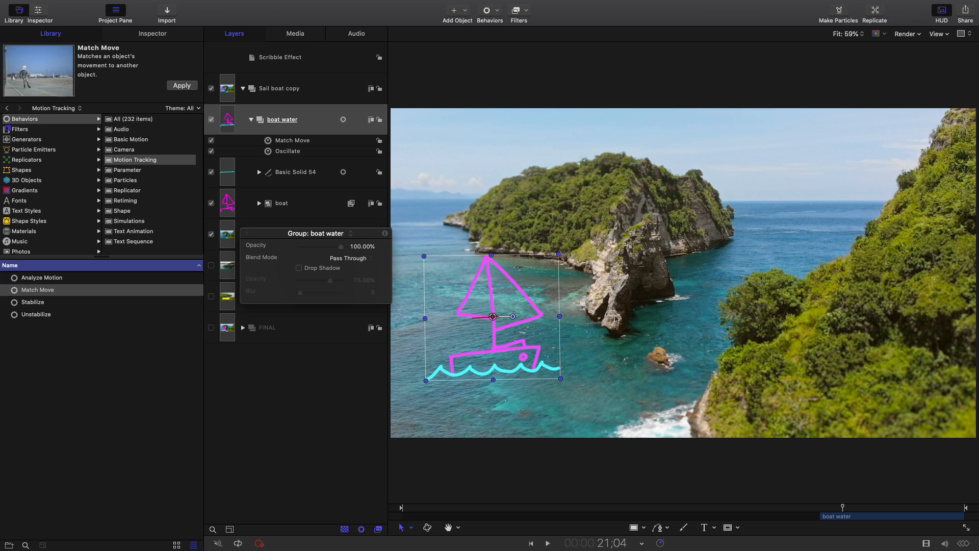
# Play back the resized sailboat from 20;17 with nothing selected to review its tracked motion
pyautogui.click(831, 507)
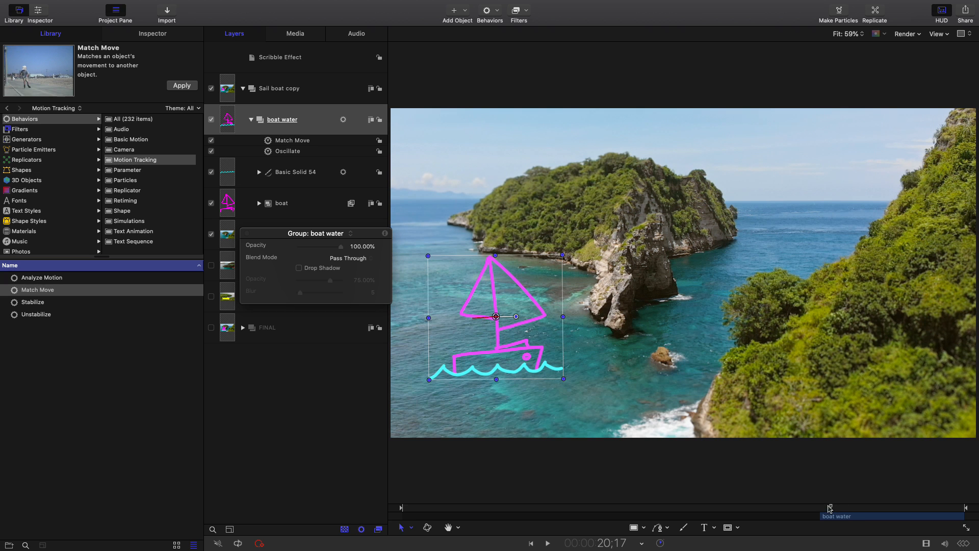
pyautogui.press('space')
pyautogui.click(323, 437)
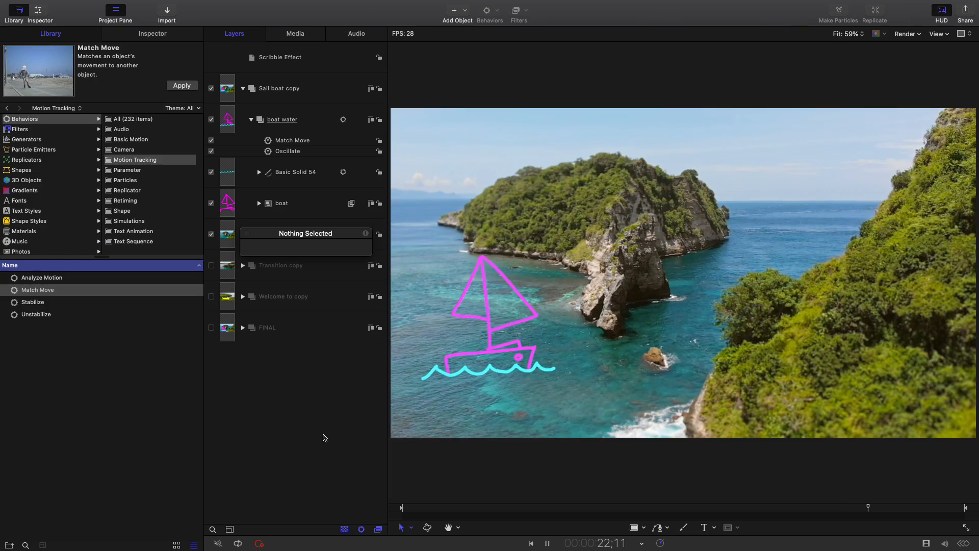